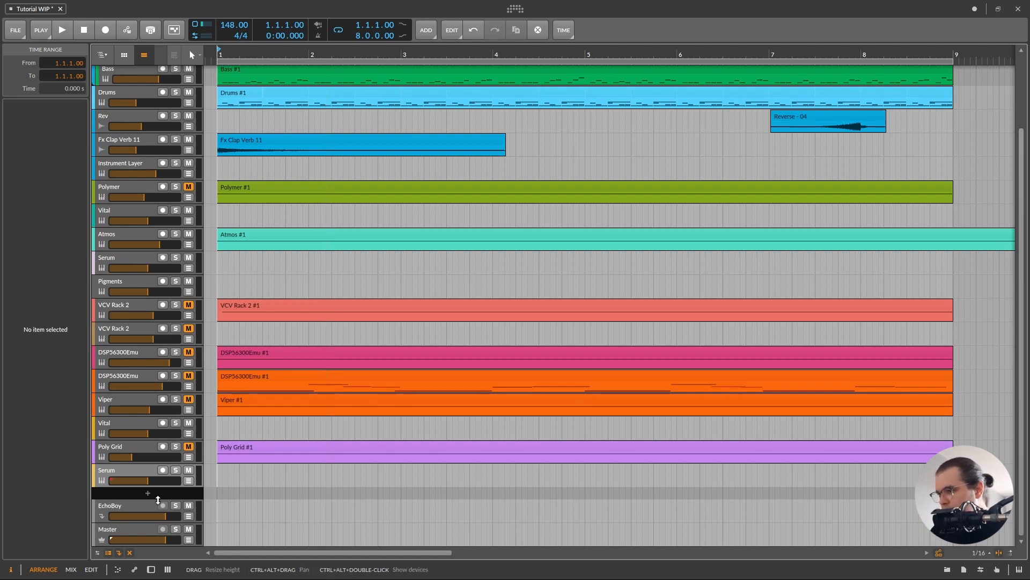
Step: Open the Serum plugin on the lowest Serum track and load the "S&H - Bubbling farts" preset from [Ollie] Serum Psyche Vol1
click(143, 471)
mouse_move(144, 471)
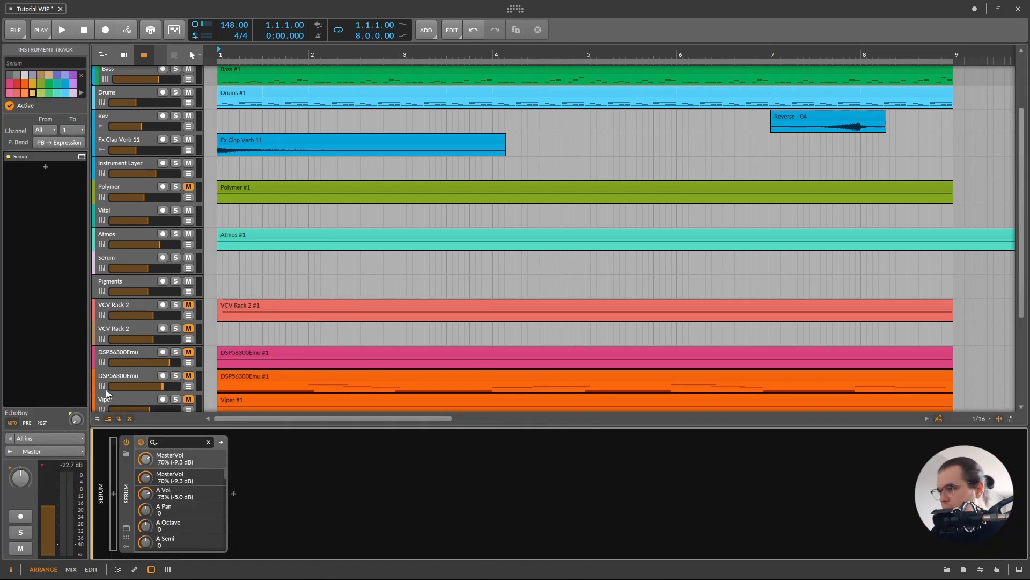
scroll(193, 323, down, 5)
click(126, 527)
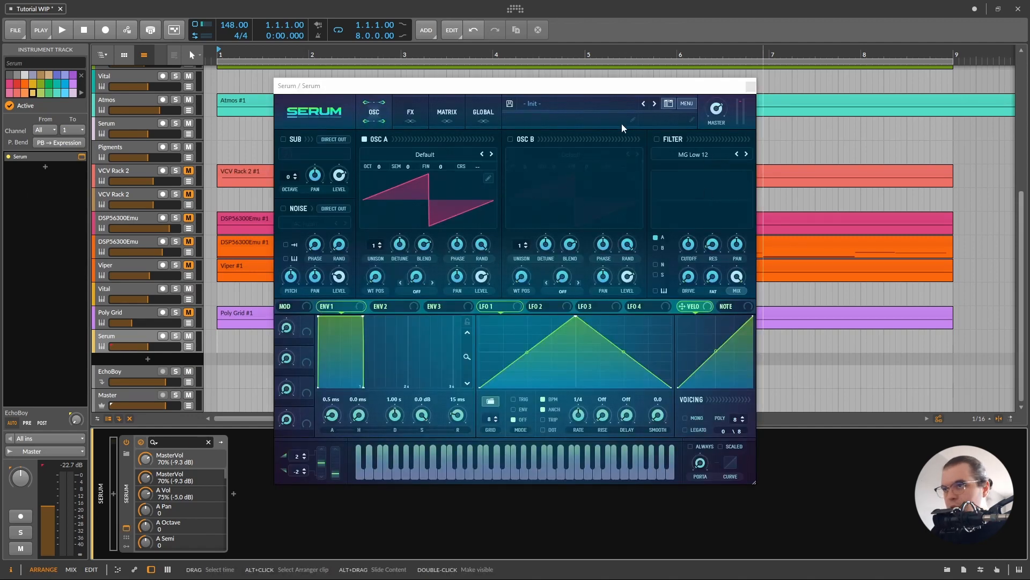
click(578, 105)
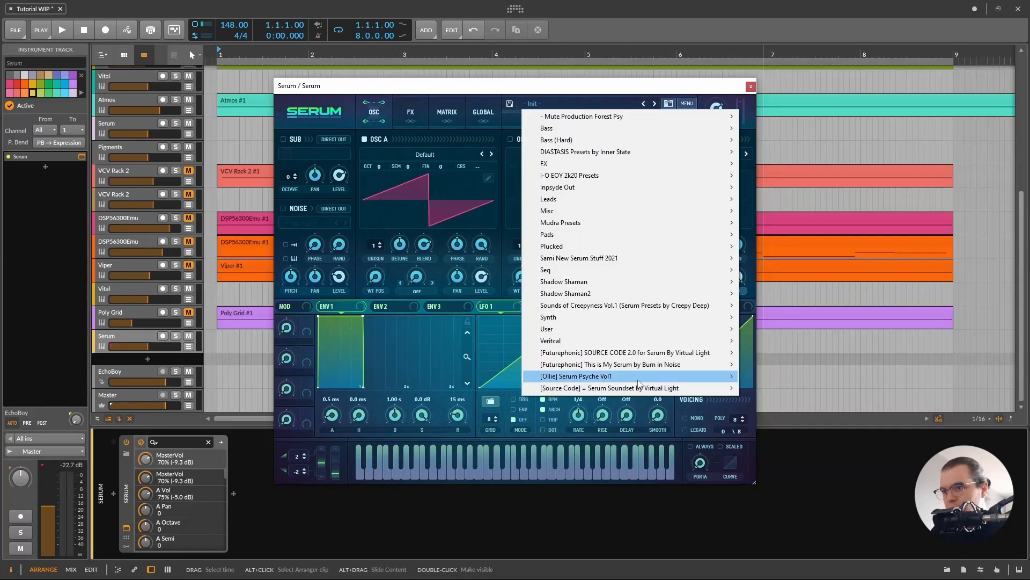
mouse_move(638, 381)
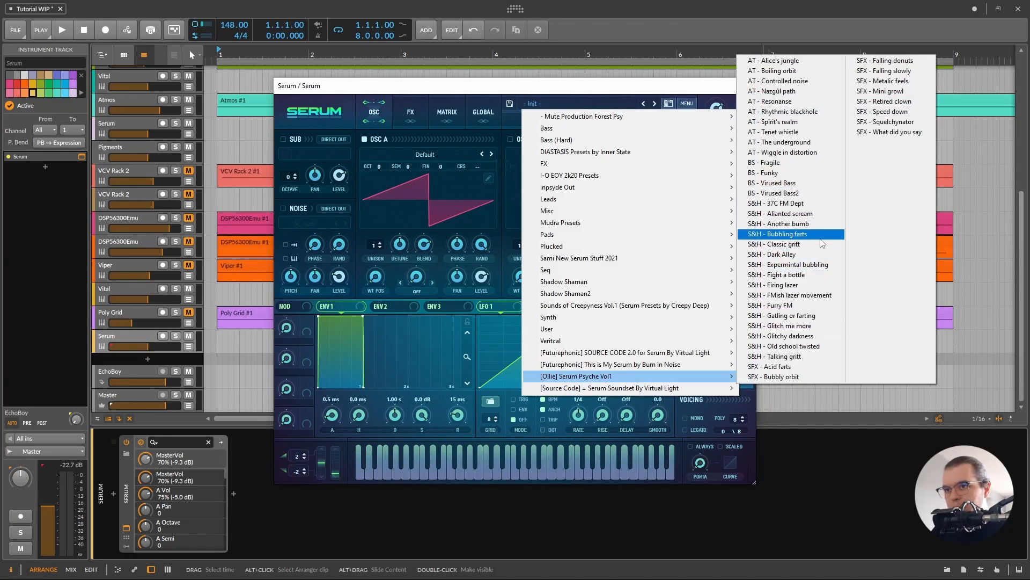
click(789, 234)
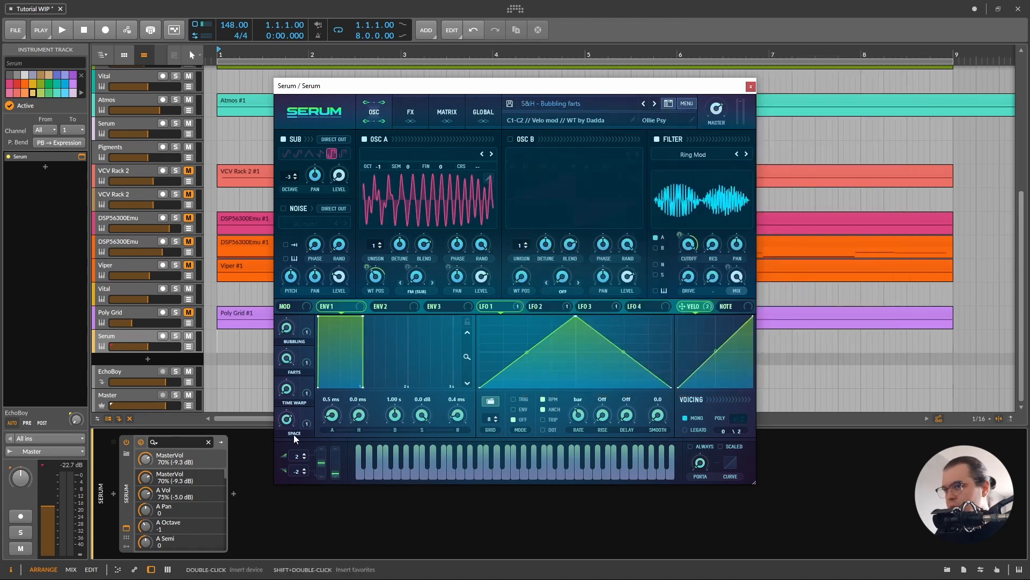
Step: Solo the Serum track, create an empty two-bar clip on it from bar 1 and open the clip for note editing
click(175, 336)
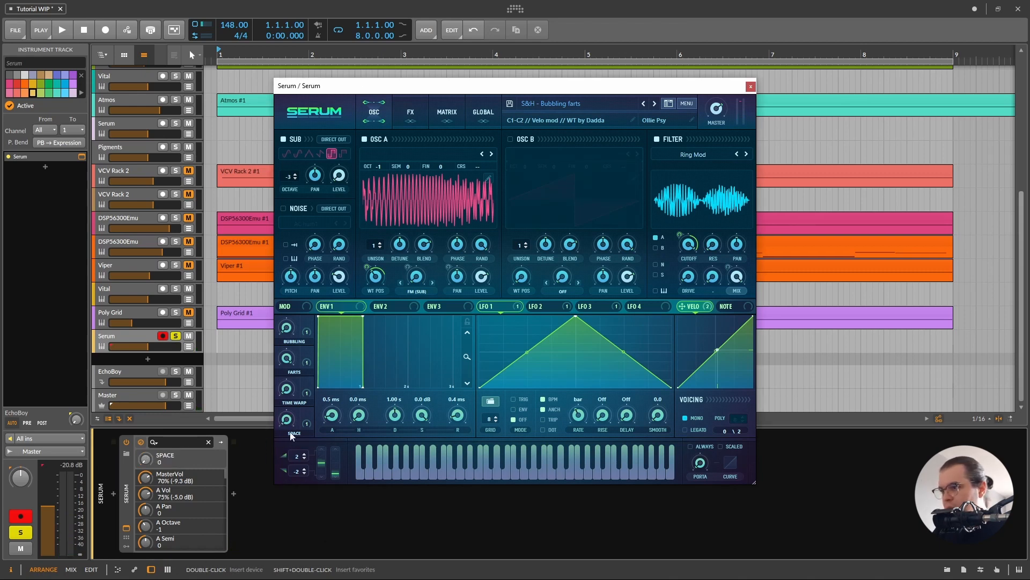
click(751, 87)
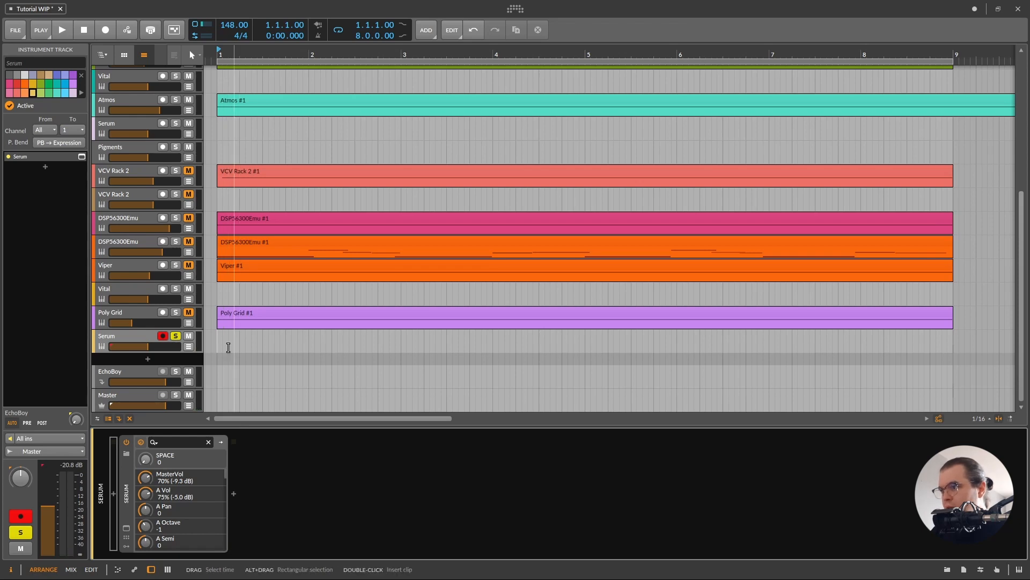
drag(216, 346, 401, 351)
key(ctrl+j)
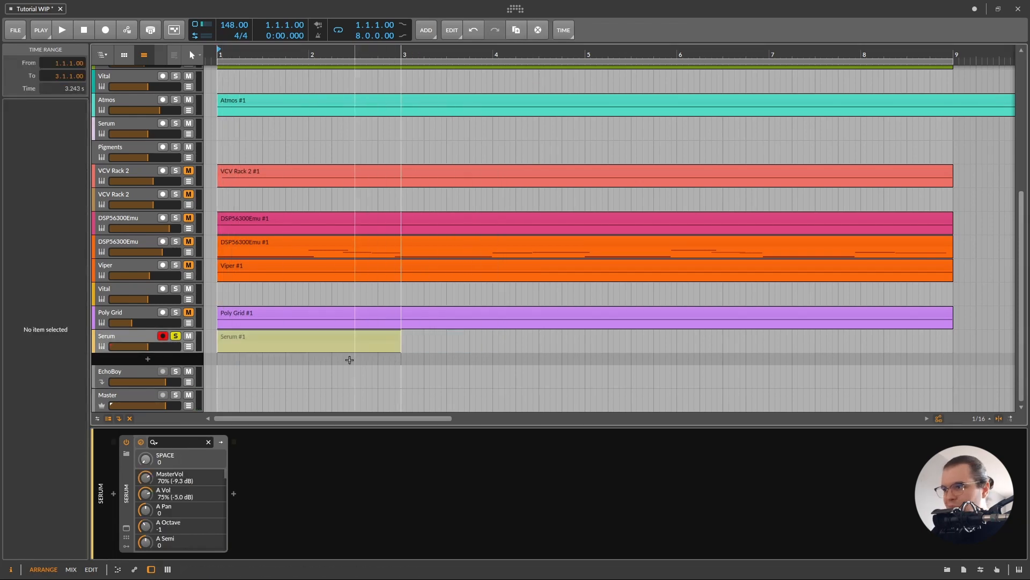
double_click(333, 337)
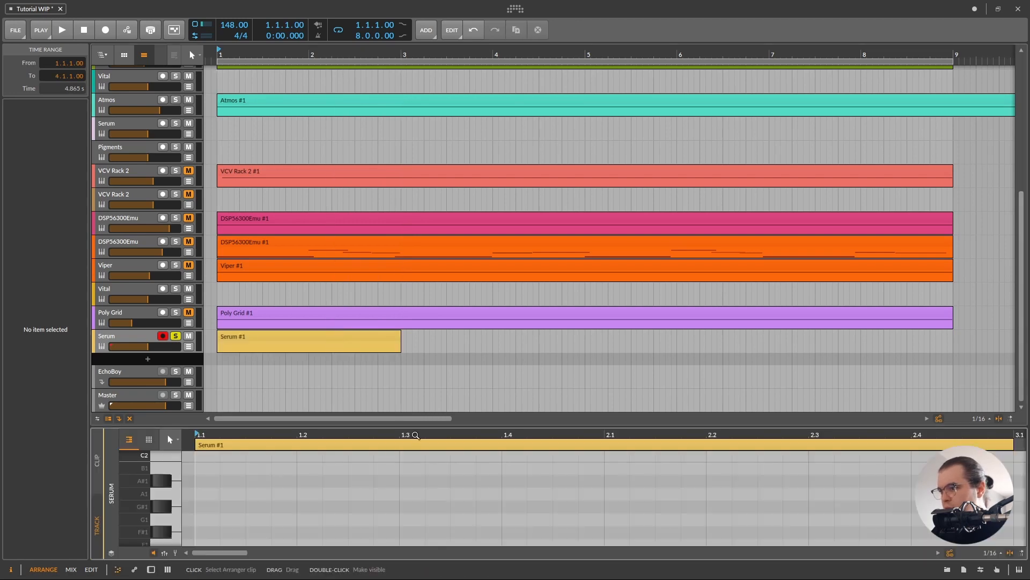
Step: Add four short G#1 notes on the four sixteenth steps of the clip's first beat
click(166, 507)
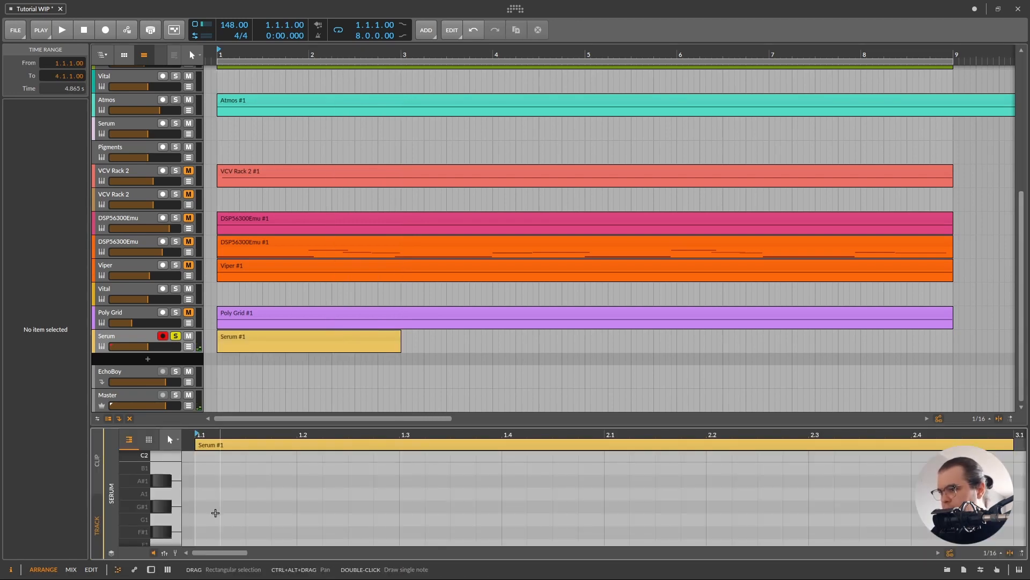
double_click(202, 507)
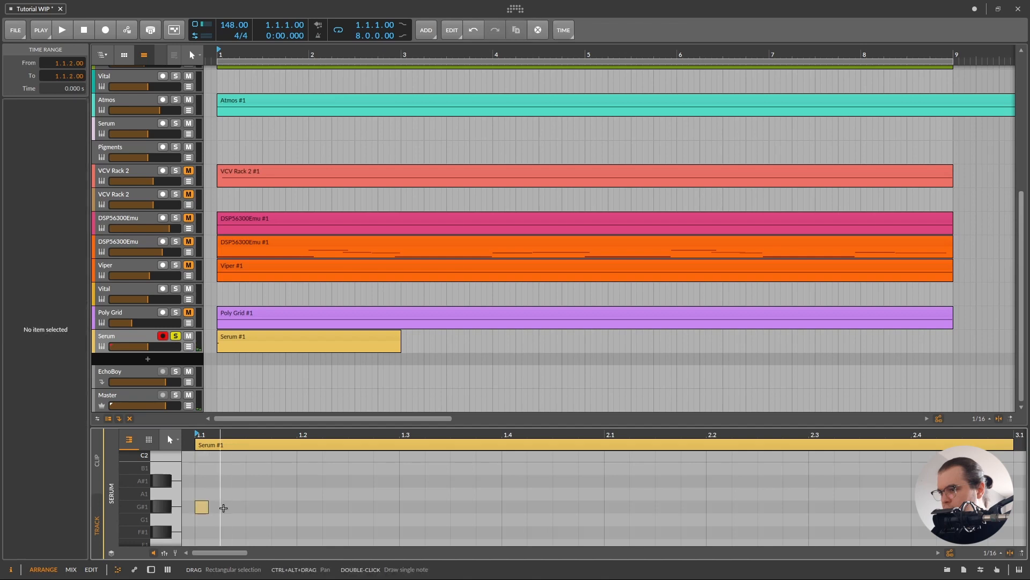
double_click(227, 506)
double_click(252, 506)
double_click(278, 507)
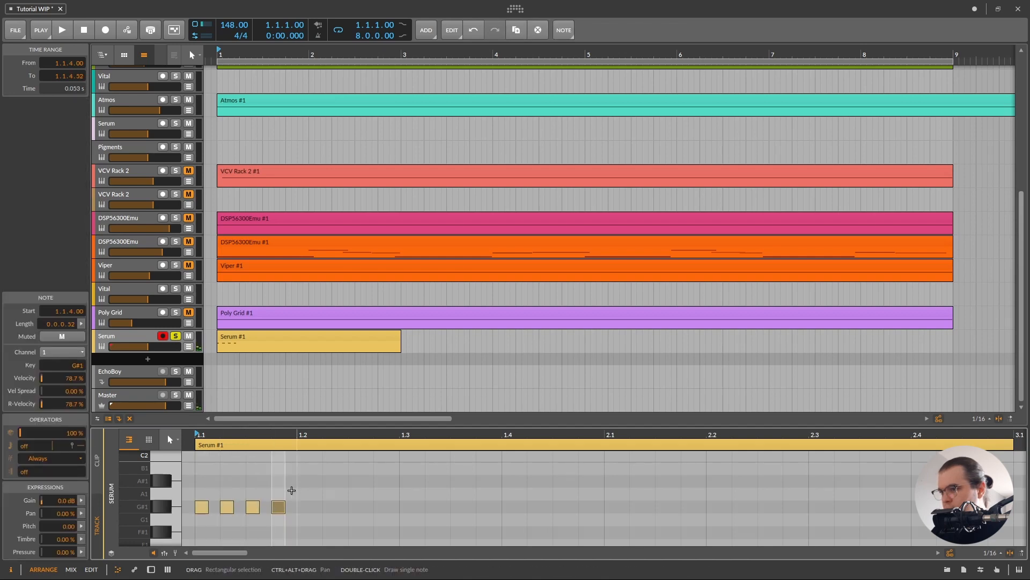
Step: Duplicate the four G#1 notes beat by beat until they fill both bars of the clip, and briefly play it
drag(295, 489, 203, 520)
key(ctrl+d)
key(ctrl+d)
key(ctrl+d)
key(ctrl+d)
key(ctrl+d)
key(ctrl+d)
key(ctrl+d)
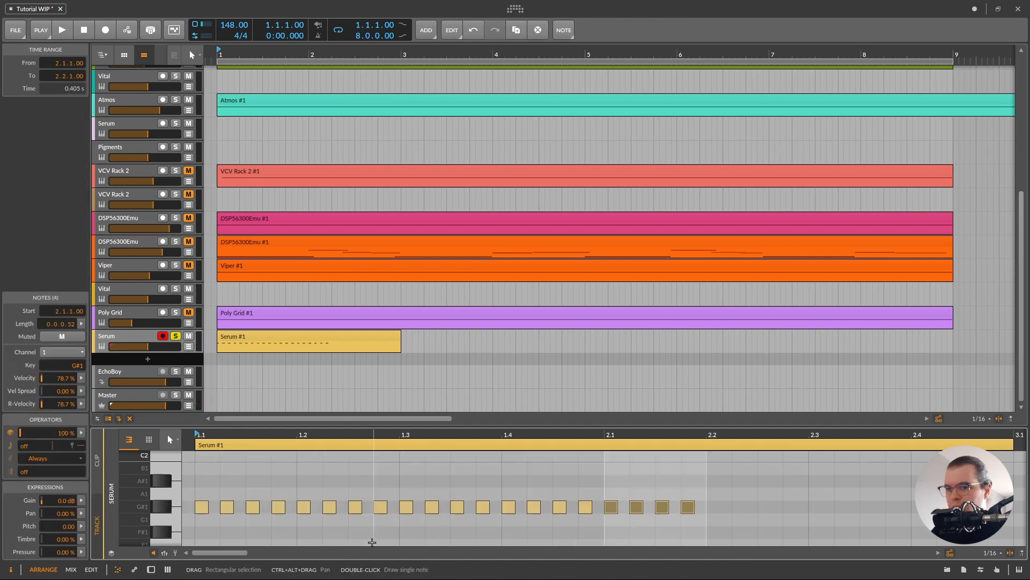
key(space)
key(space)
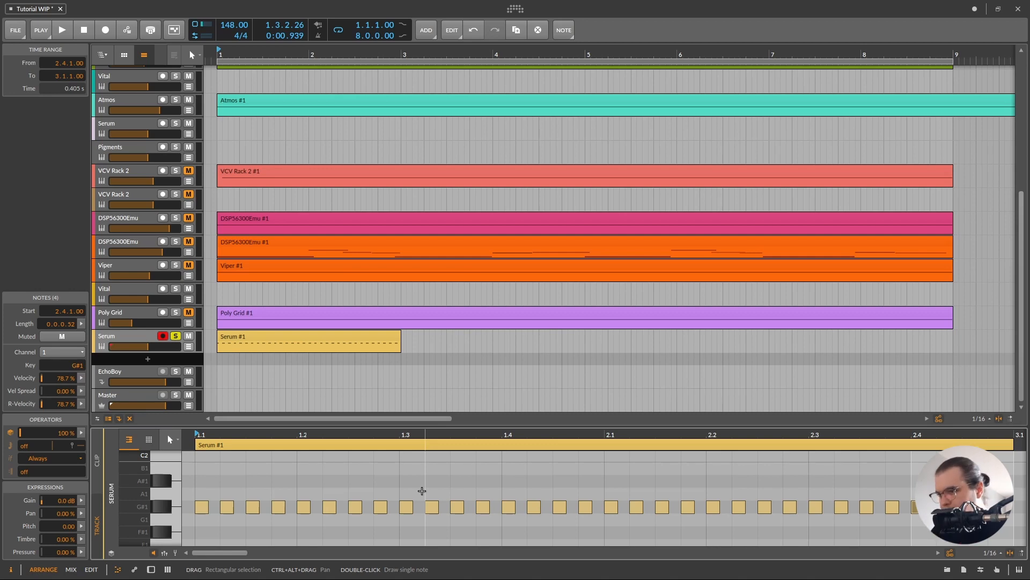
Step: Vary the lengths of the individual G#1 notes across both bars, mixing shorter and longer notes
scroll(198, 499, up, 3)
drag(226, 506, 213, 506)
drag(287, 506, 335, 507)
drag(409, 506, 424, 507)
mouse_move(469, 507)
mouse_down()
mouse_move(407, 506)
mouse_move(468, 506)
mouse_up()
scroll(504, 527, right, 2)
drag(384, 507, 421, 507)
drag(465, 507, 453, 507)
drag(525, 506, 538, 507)
drag(586, 507, 560, 486)
drag(592, 485, 586, 486)
mouse_move(638, 486)
mouse_down()
mouse_move(628, 484)
mouse_move(672, 486)
mouse_up()
scroll(410, 474, down, 2)
scroll(409, 474, up, 3)
drag(443, 484, 469, 481)
drag(382, 484, 372, 484)
drag(472, 484, 477, 484)
drag(608, 484, 597, 482)
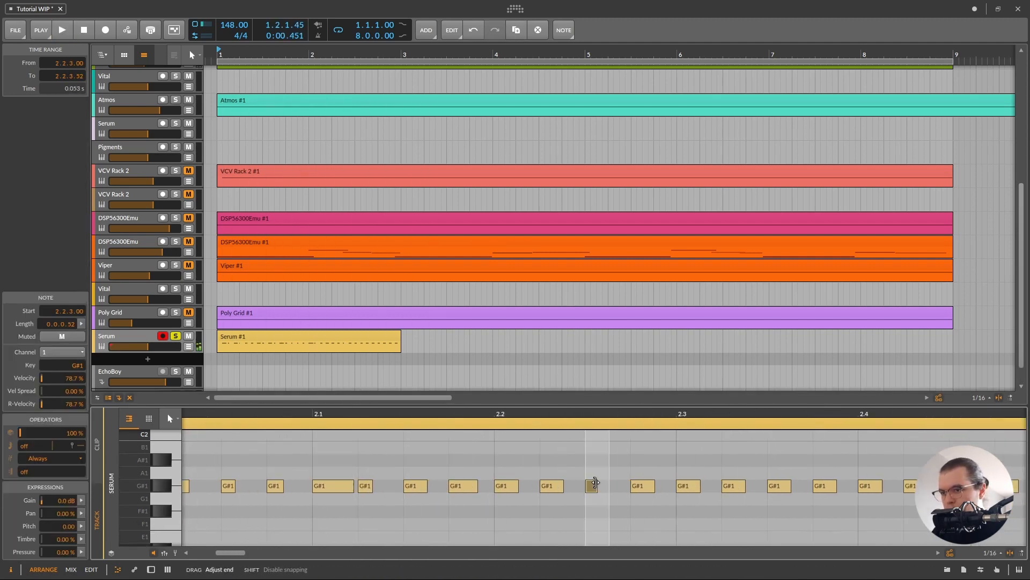
drag(517, 484, 552, 486)
mouse_move(654, 485)
mouse_down()
mouse_move(644, 485)
mouse_move(711, 485)
mouse_up()
scroll(711, 485, right, 2)
mouse_move(682, 484)
mouse_down()
mouse_move(672, 485)
mouse_move(734, 485)
mouse_up()
mouse_move(864, 485)
mouse_down()
mouse_move(854, 486)
mouse_move(923, 486)
mouse_up()
scroll(603, 467, down, 4)
Step: Refine the lengths of several notes between the second beat of bar 1 and the start of bar 2 while listening
key(space)
key(space)
scroll(483, 485, up, 5)
drag(537, 486, 530, 485)
drag(595, 486, 605, 486)
key(space)
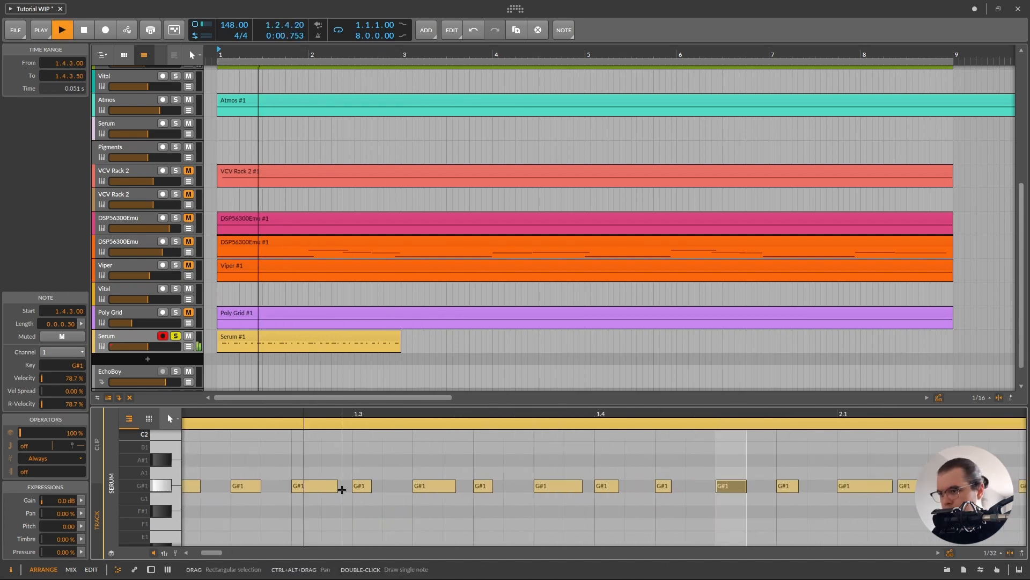
drag(456, 486, 427, 486)
scroll(443, 517, down, 4)
scroll(859, 486, up, 4)
drag(797, 485, 776, 486)
scroll(775, 509, down, 4)
key(space)
Step: Play the Serum clip from bar 1 to check the note-length rhythm
click(191, 446)
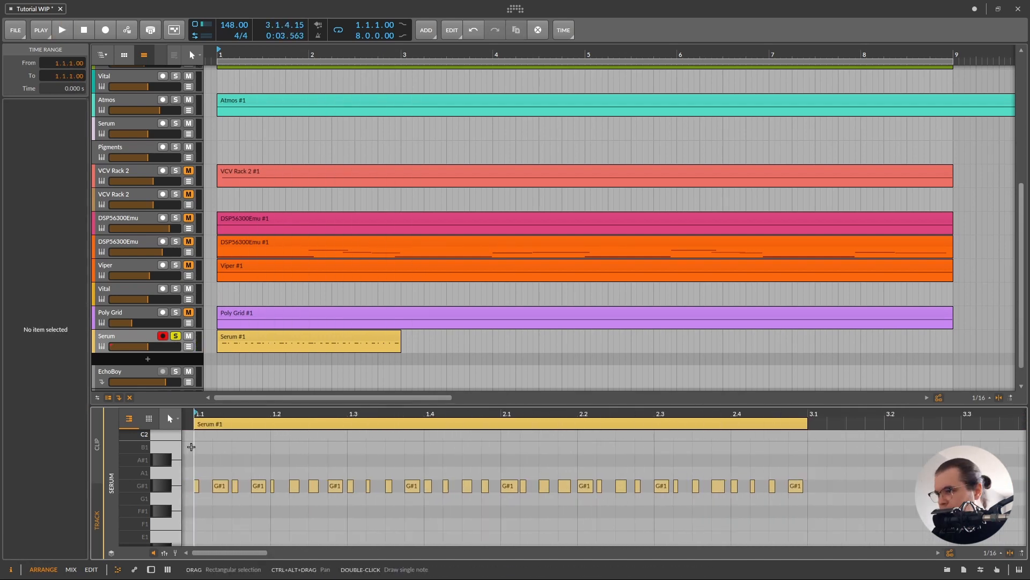
key(space)
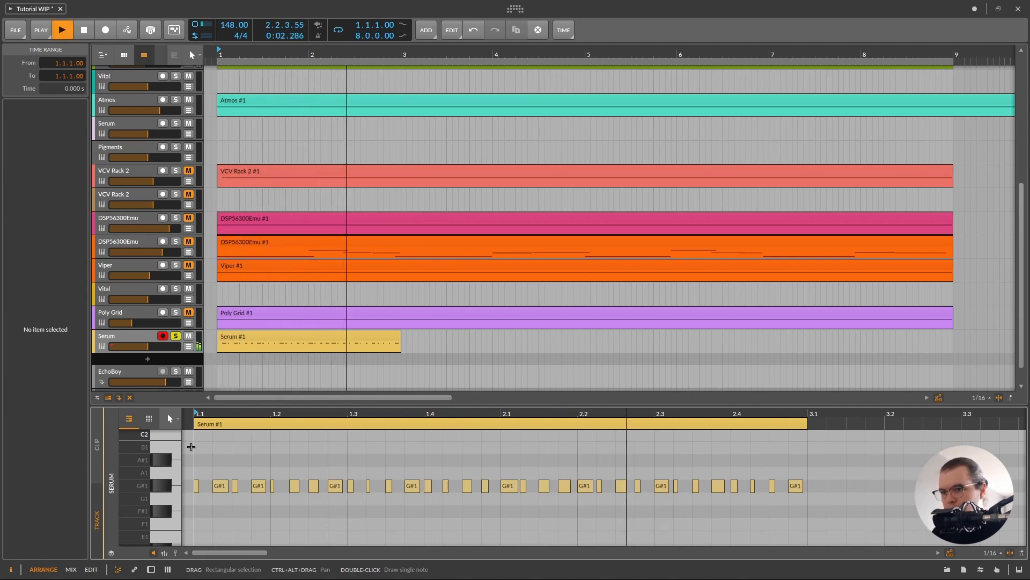
key(space)
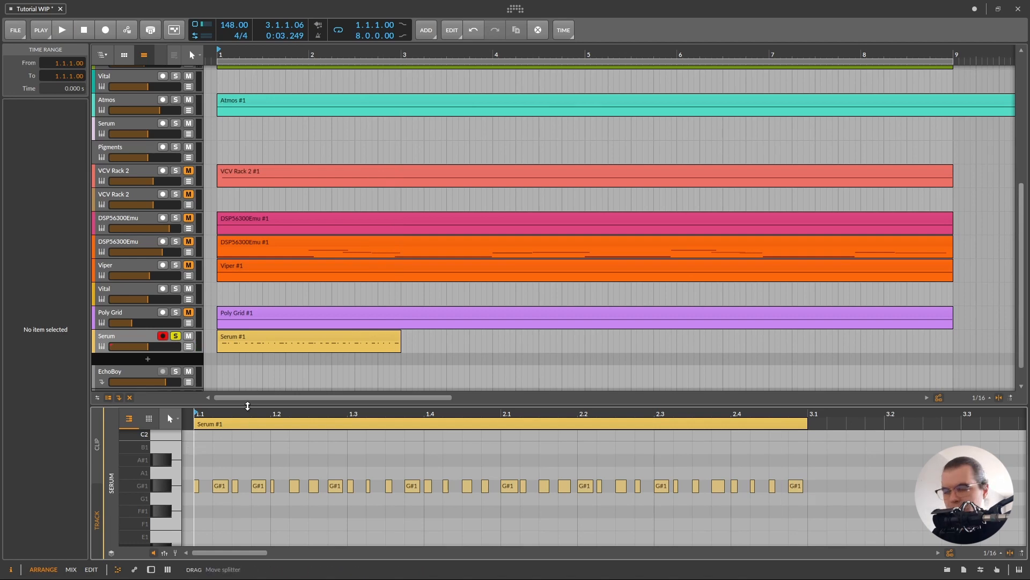
Step: Show the note velocities and vary them for the notes in the first bar
drag(248, 405, 247, 399)
click(164, 553)
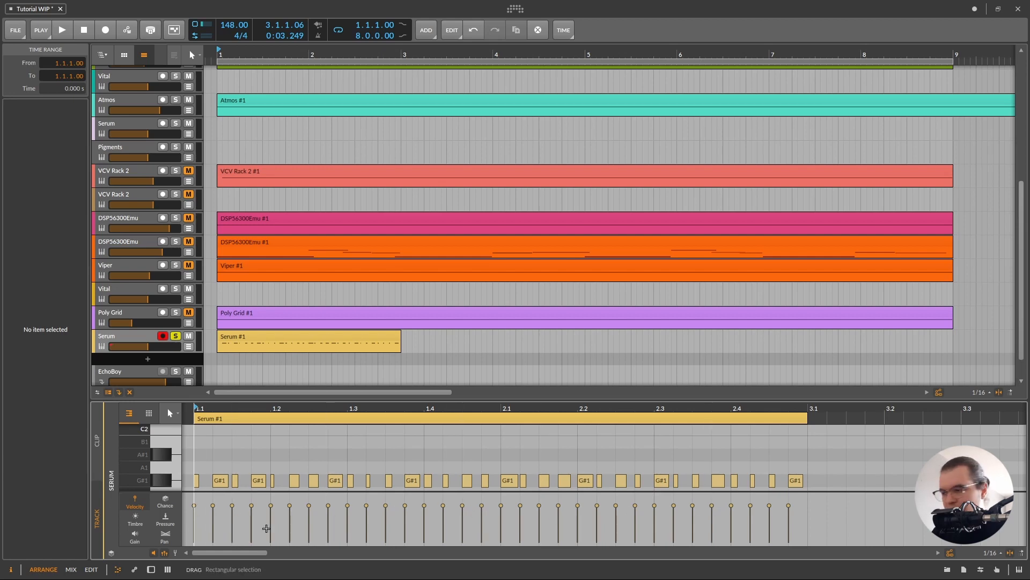
scroll(268, 500, down, 1)
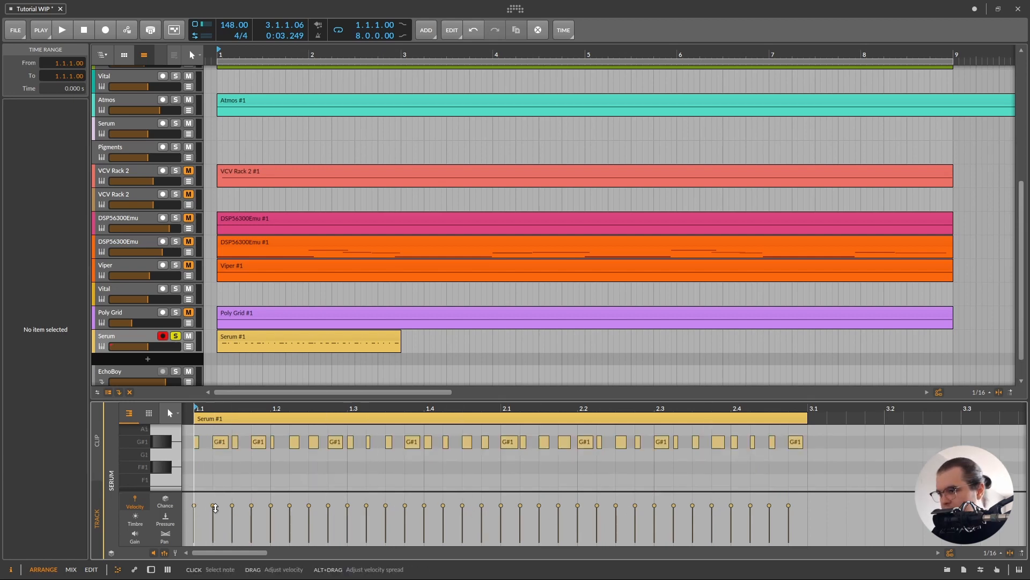
mouse_move(214, 506)
mouse_down()
mouse_move(214, 526)
mouse_move(232, 514)
mouse_up()
drag(252, 505, 252, 521)
mouse_move(271, 505)
mouse_down()
mouse_move(271, 532)
mouse_move(309, 515)
mouse_up()
drag(328, 506, 329, 498)
mouse_move(347, 506)
mouse_down()
mouse_move(348, 520)
mouse_move(386, 496)
mouse_up()
key(space)
mouse_move(404, 506)
mouse_down()
mouse_move(405, 526)
mouse_move(443, 497)
mouse_up()
Step: Vary the velocities of the notes from the last beat of bar 1 to the end of bar 2, checking by playback
mouse_move(462, 506)
mouse_down()
mouse_move(463, 540)
mouse_move(482, 517)
mouse_move(539, 521)
mouse_up()
key(space)
mouse_move(520, 506)
mouse_down()
mouse_move(521, 531)
mouse_move(559, 527)
mouse_move(578, 501)
mouse_up()
drag(596, 506, 598, 525)
mouse_move(615, 506)
mouse_down()
mouse_move(616, 526)
mouse_move(654, 525)
mouse_up()
drag(635, 512, 654, 508)
drag(674, 505, 673, 524)
mouse_move(692, 505)
mouse_down()
mouse_move(692, 496)
mouse_move(712, 514)
mouse_up()
drag(731, 506, 731, 535)
drag(635, 516, 635, 518)
drag(751, 506, 750, 519)
drag(789, 505, 784, 493)
key(space)
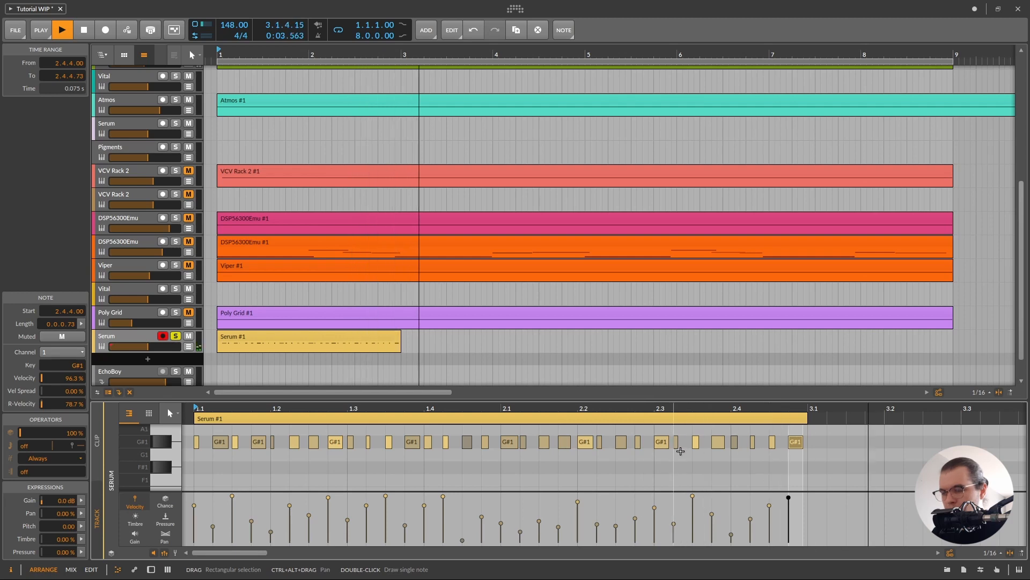
key(space)
key(space)
key(space)
Step: Enable looping for the Serum clip and extend it to eight bars, ending at bar 9
click(329, 335)
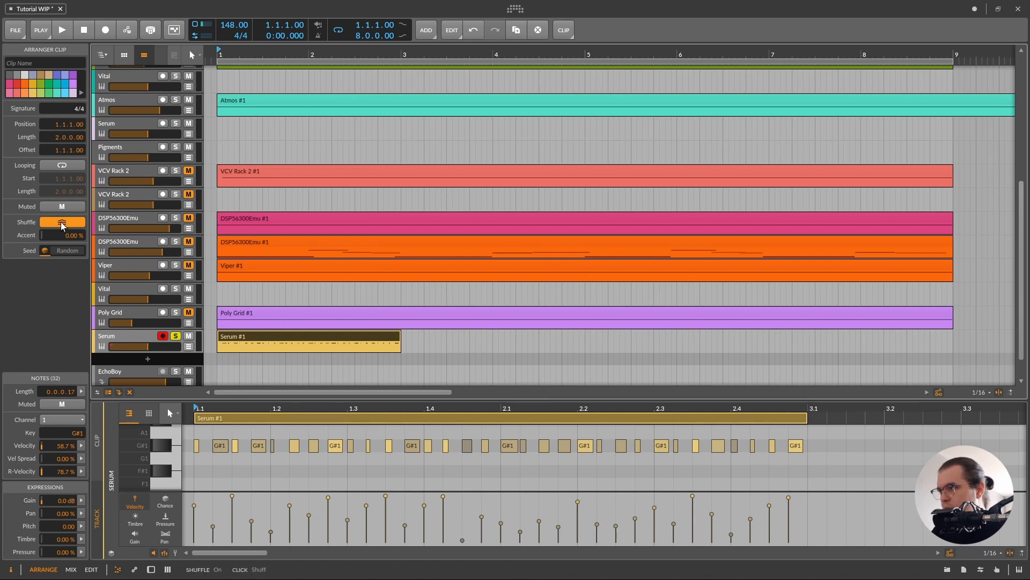
click(62, 165)
drag(400, 346, 953, 365)
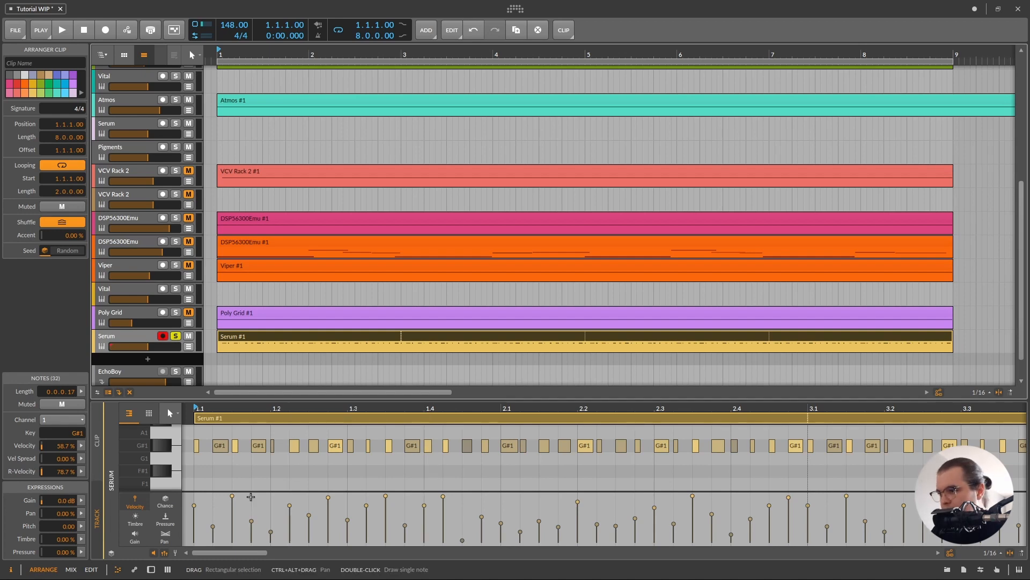
Step: Show note chance and lower it to about 50% for five scattered notes and 36.3% for the note at 2.3.4
click(171, 501)
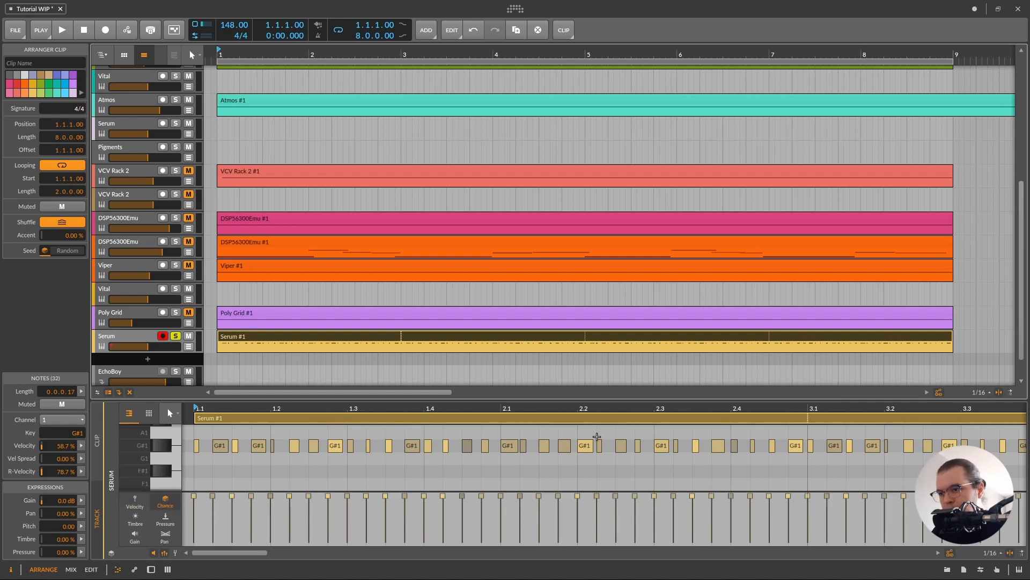
drag(591, 399, 594, 382)
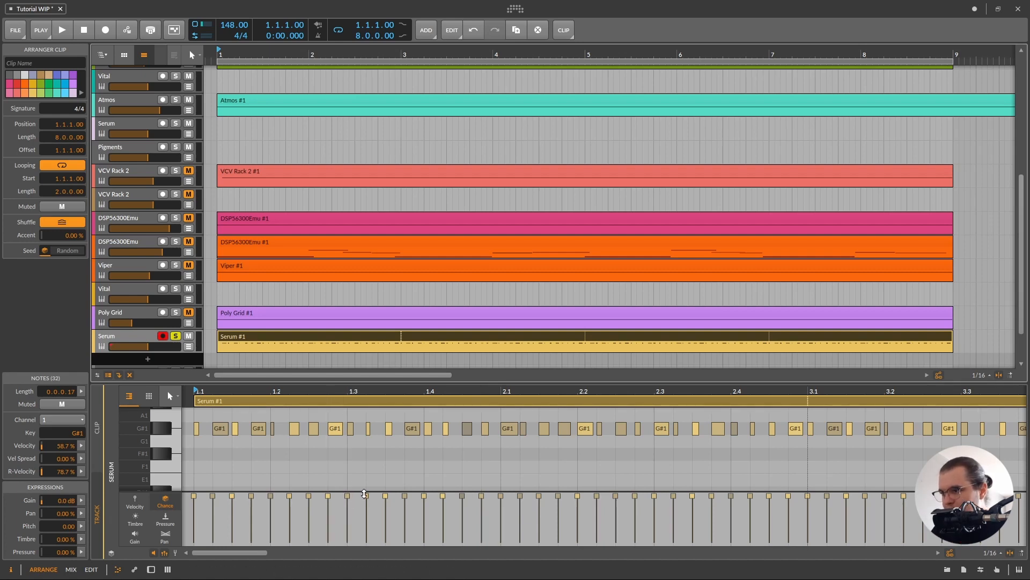
drag(347, 494, 348, 520)
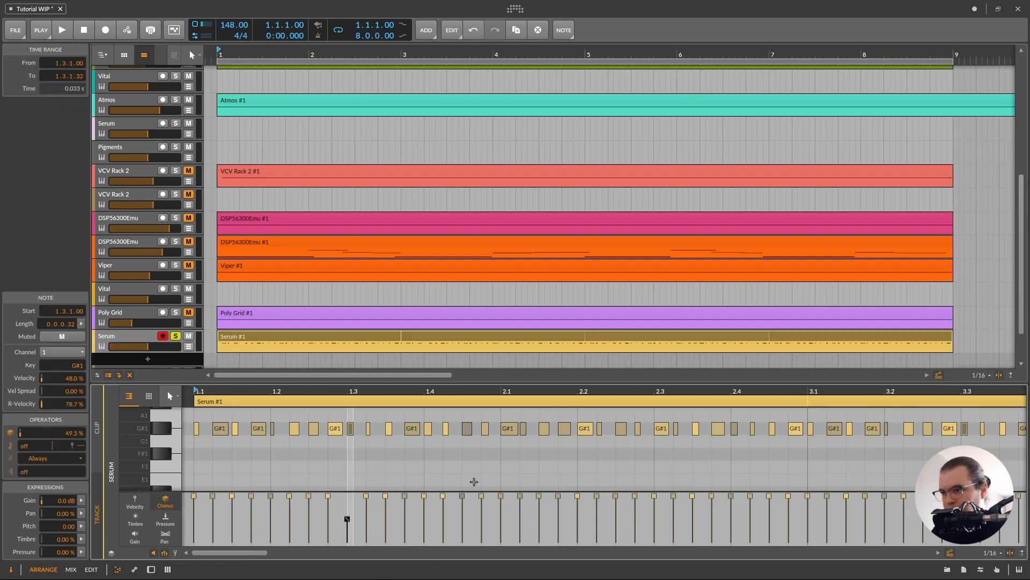
drag(462, 496, 462, 519)
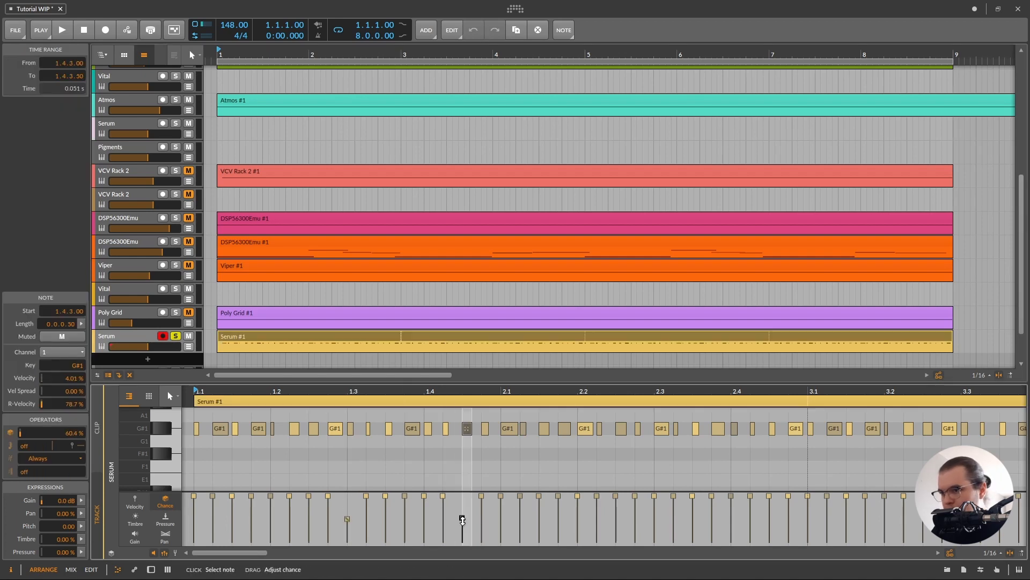
drag(788, 495, 788, 518)
drag(616, 495, 615, 518)
click(405, 495)
drag(288, 496, 289, 518)
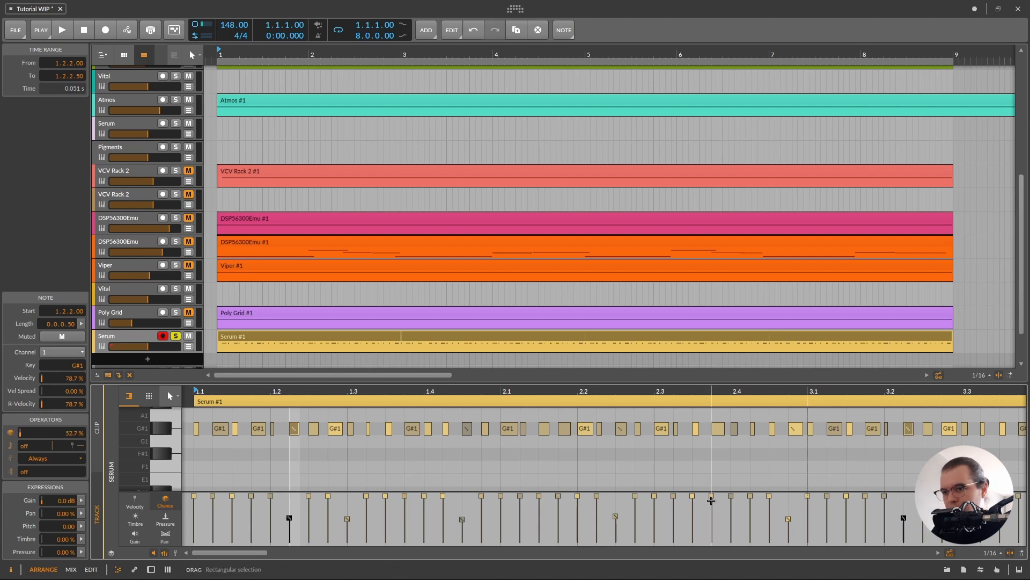
drag(712, 495, 712, 525)
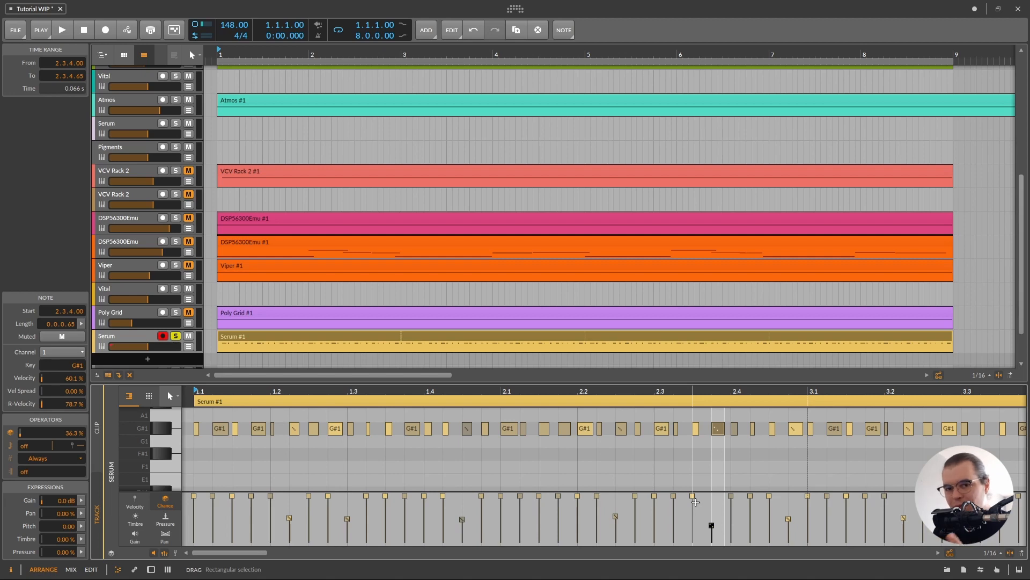
Step: Play the looped Serum clip from the start to hear the chance variations across its repetitions
key(space)
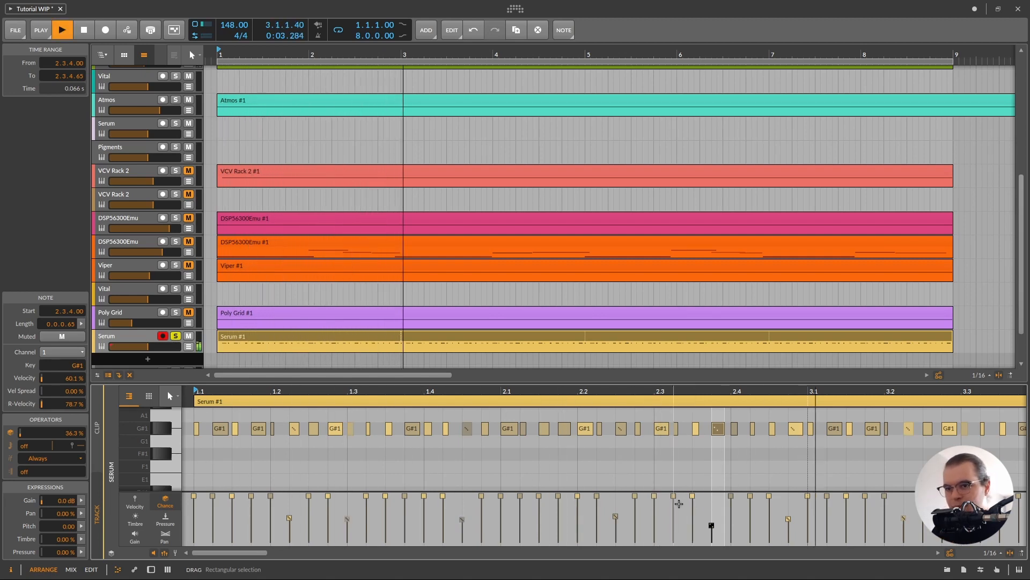
scroll(407, 451, down, 2)
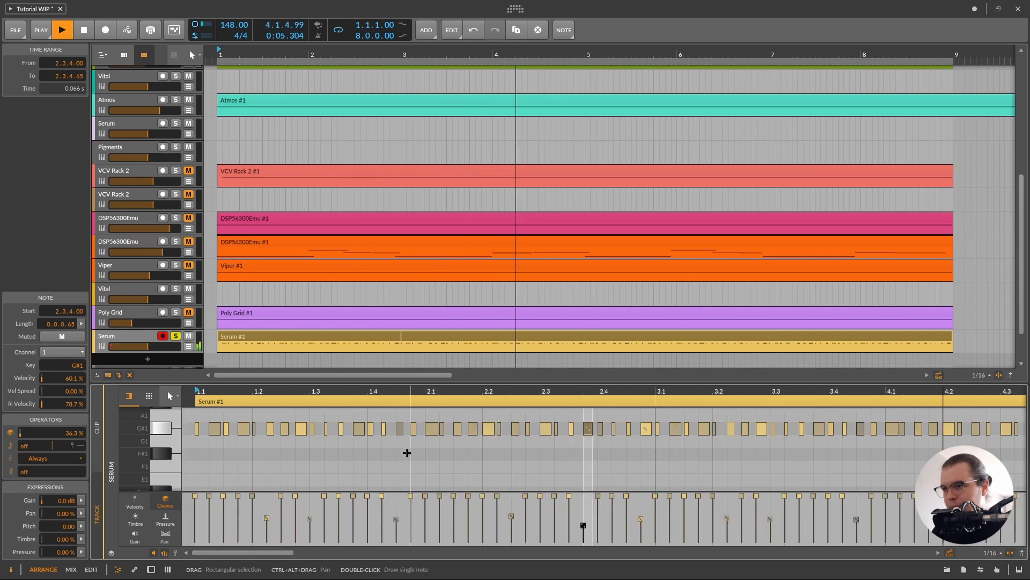
scroll(407, 453, down, 2)
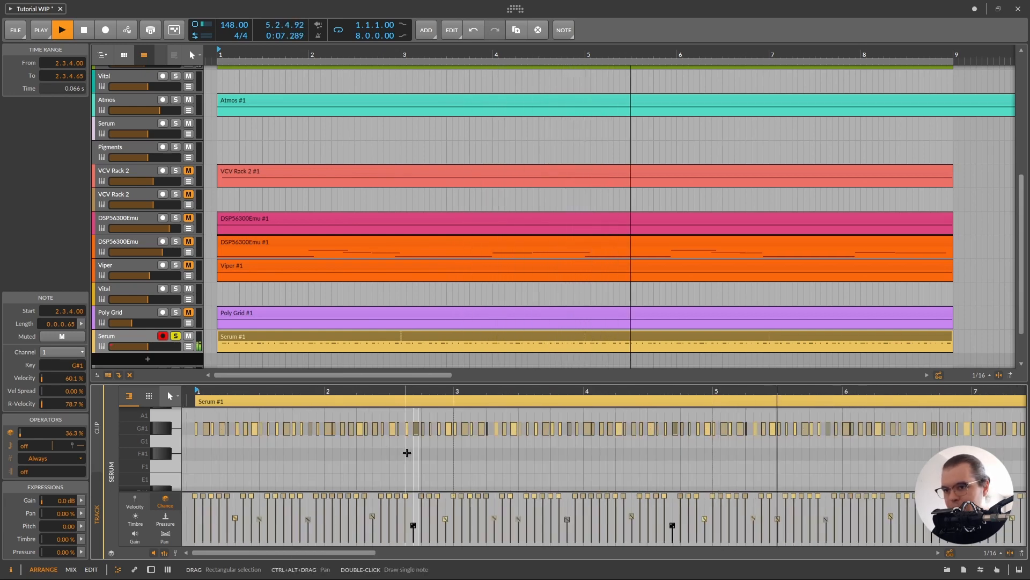
key(space)
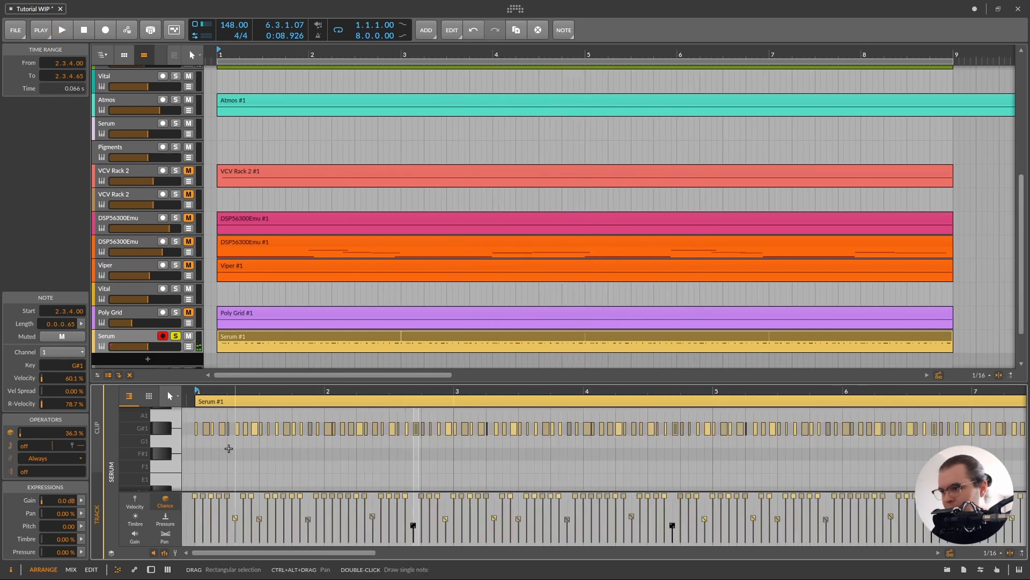
scroll(190, 457, up, 2)
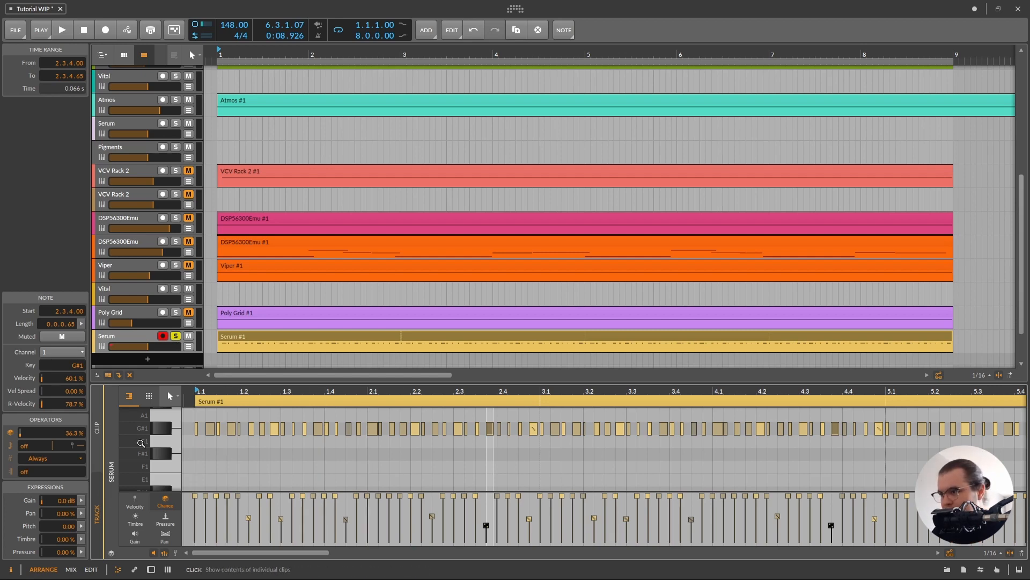
Step: Set the play condition of the G#1 note at 1.2.3 to without Prev Key
scroll(195, 458, up, 2)
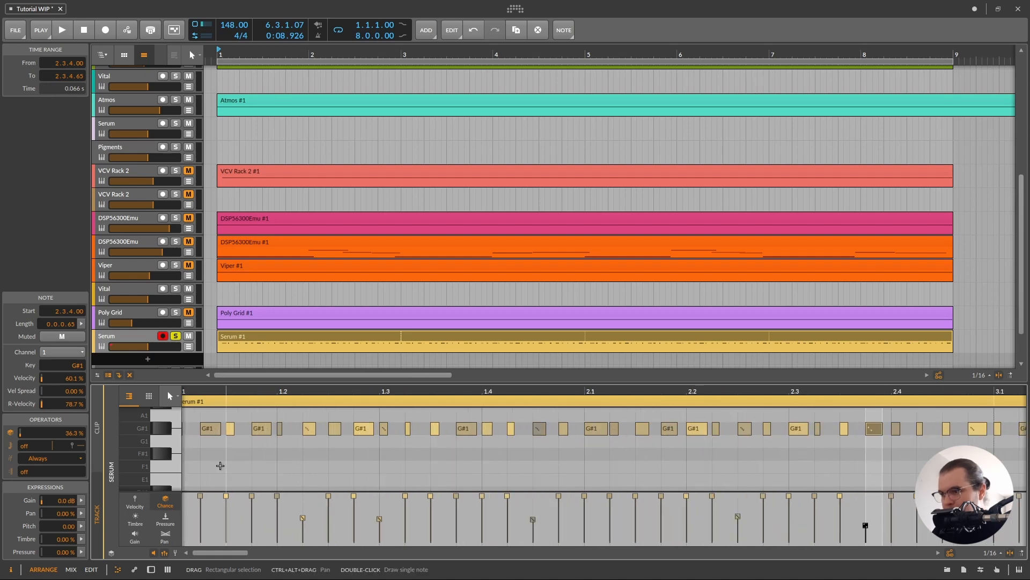
scroll(237, 468, up, 3)
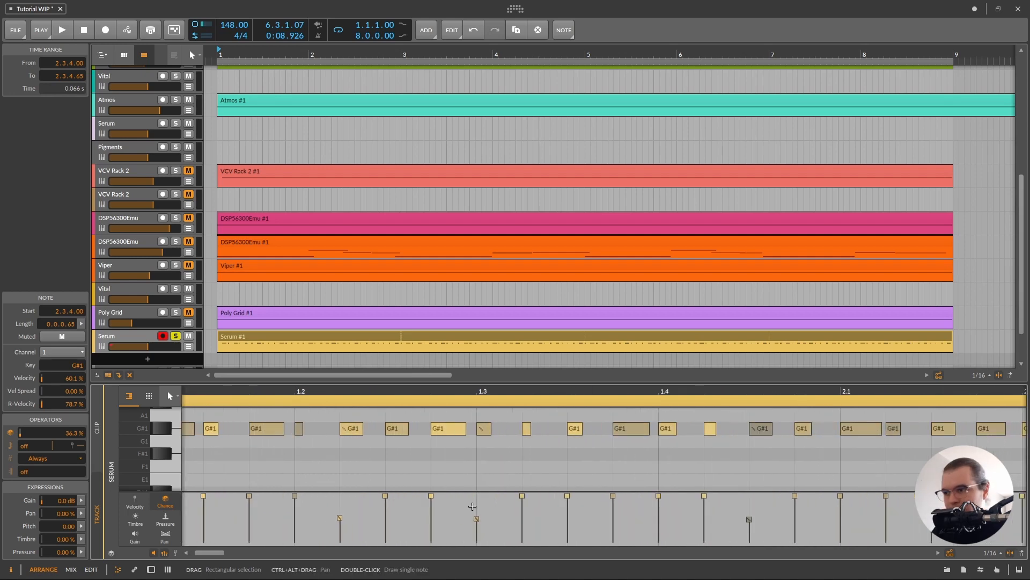
click(394, 428)
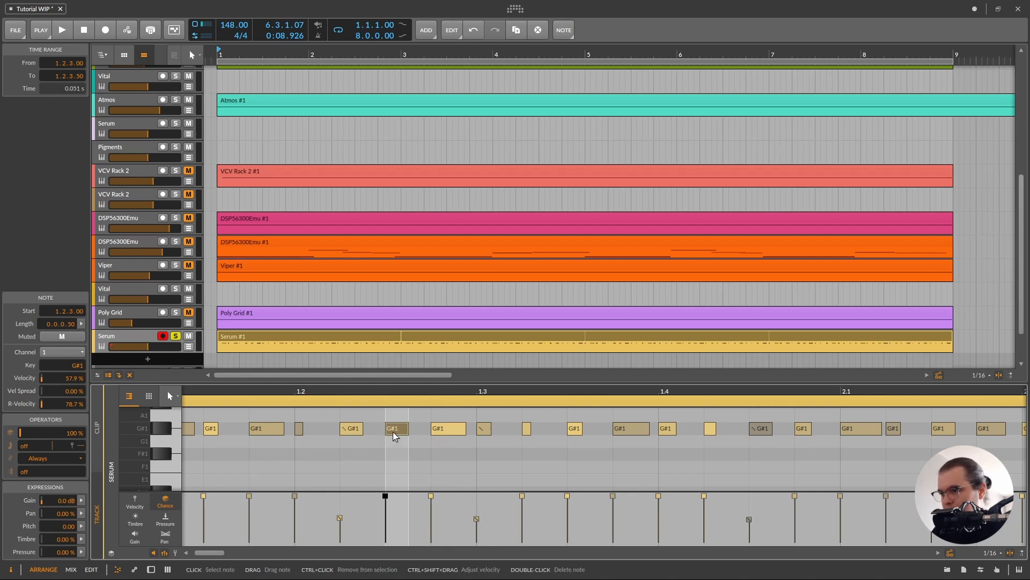
click(70, 458)
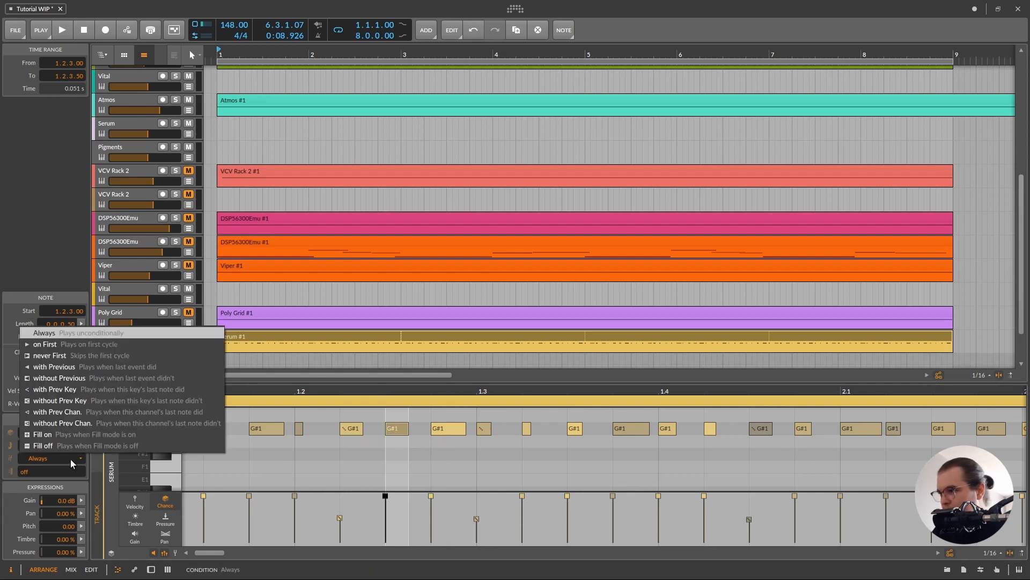
click(134, 400)
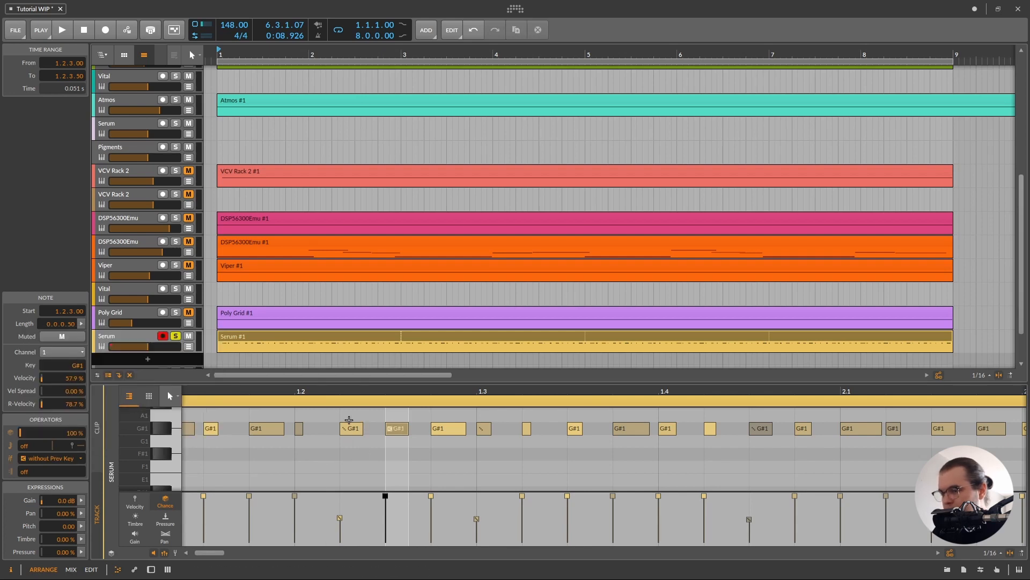
Step: Set the play condition of the G#1 note at 1.4.4 to with Prev Key
scroll(725, 478, right, 5)
click(666, 431)
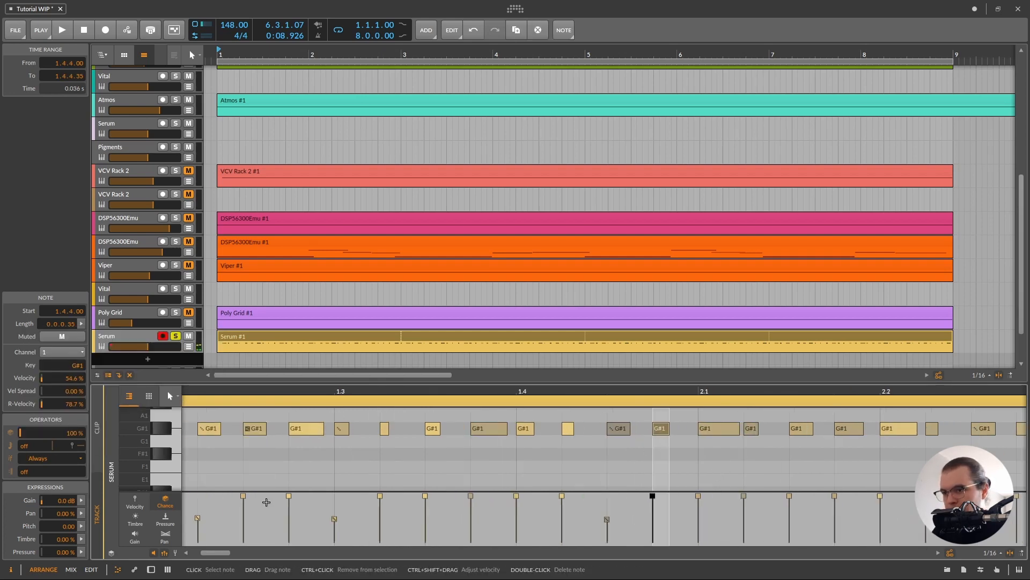
click(76, 460)
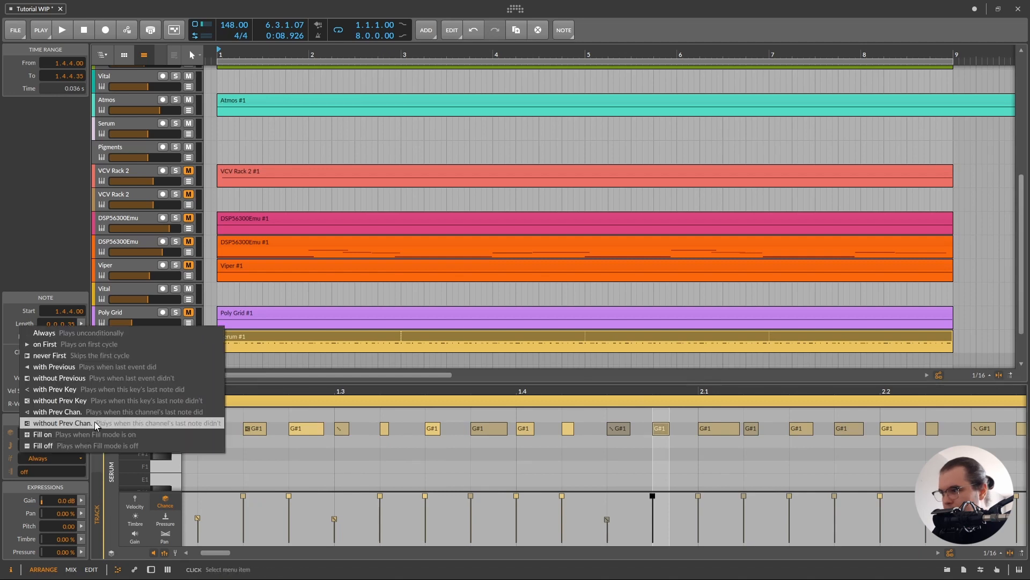
click(119, 390)
scroll(312, 466, down, 5)
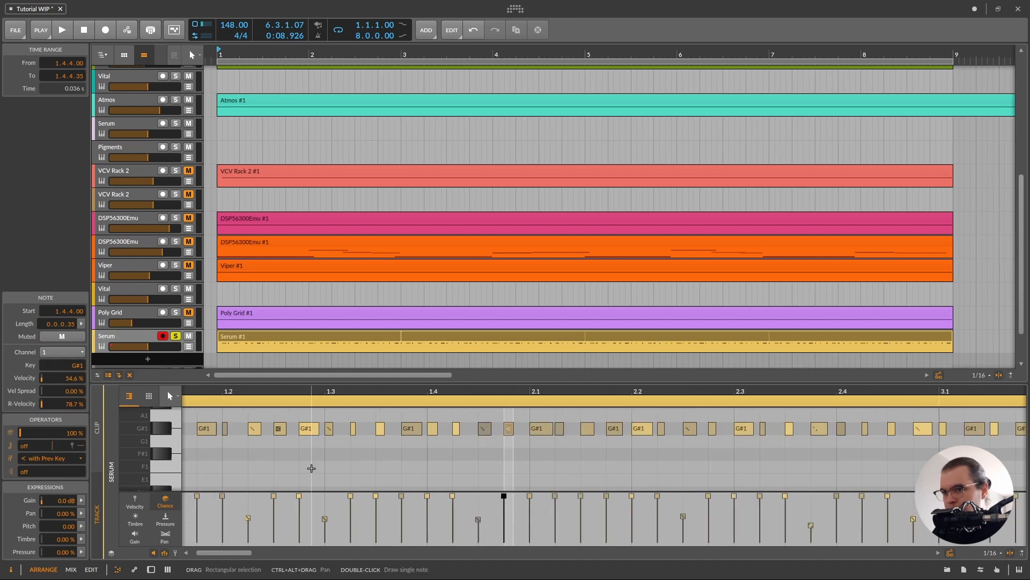
Step: Try setting the play condition of the reduced-chance note at 2.2.3 to without Prev Key
scroll(636, 464, down, 3)
click(546, 428)
scroll(551, 430, up, 5)
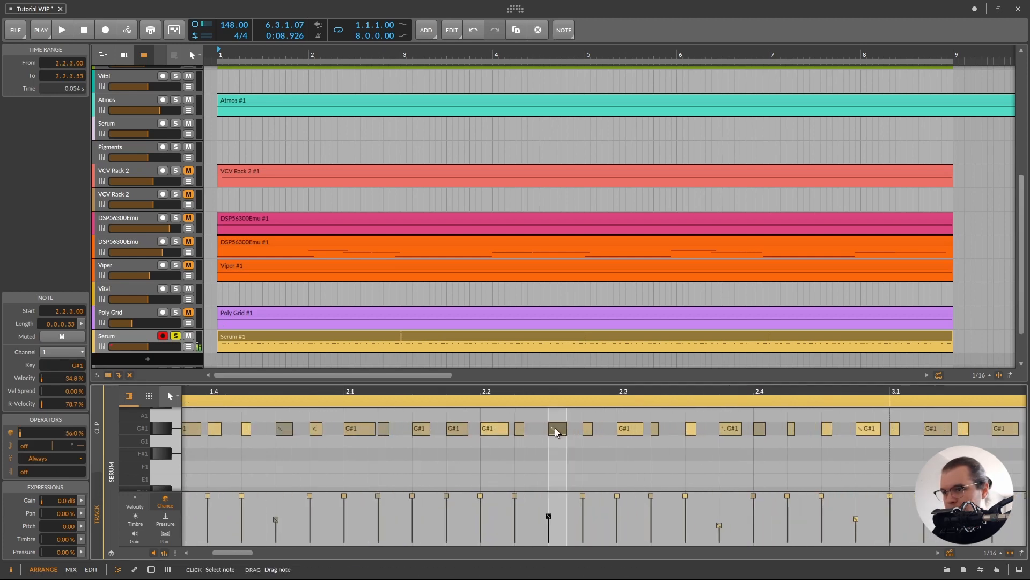
click(78, 458)
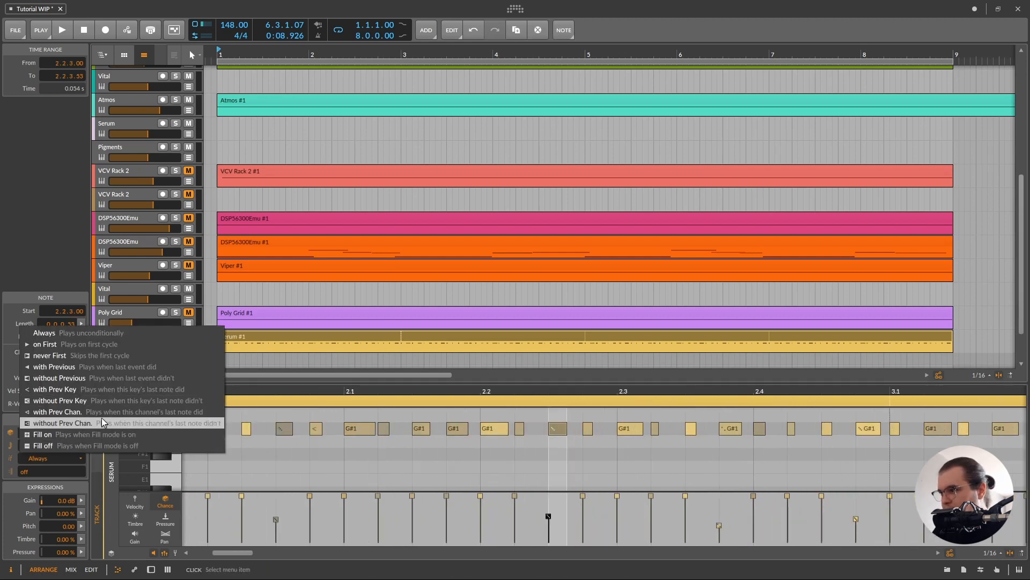
click(130, 401)
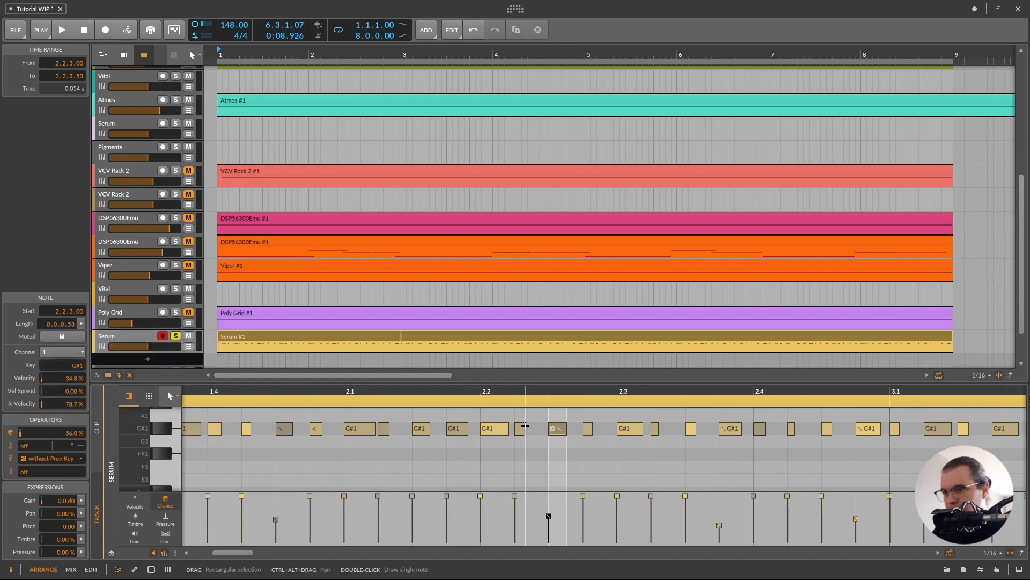
Step: Set the play condition of the G#1 note at 2.2.4 to without Prev Key
click(588, 428)
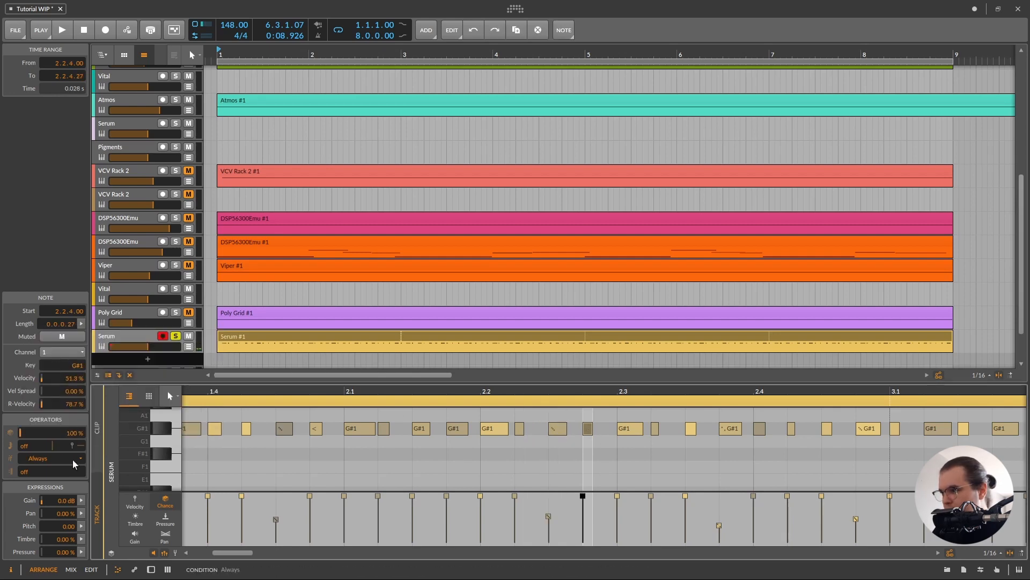
click(76, 457)
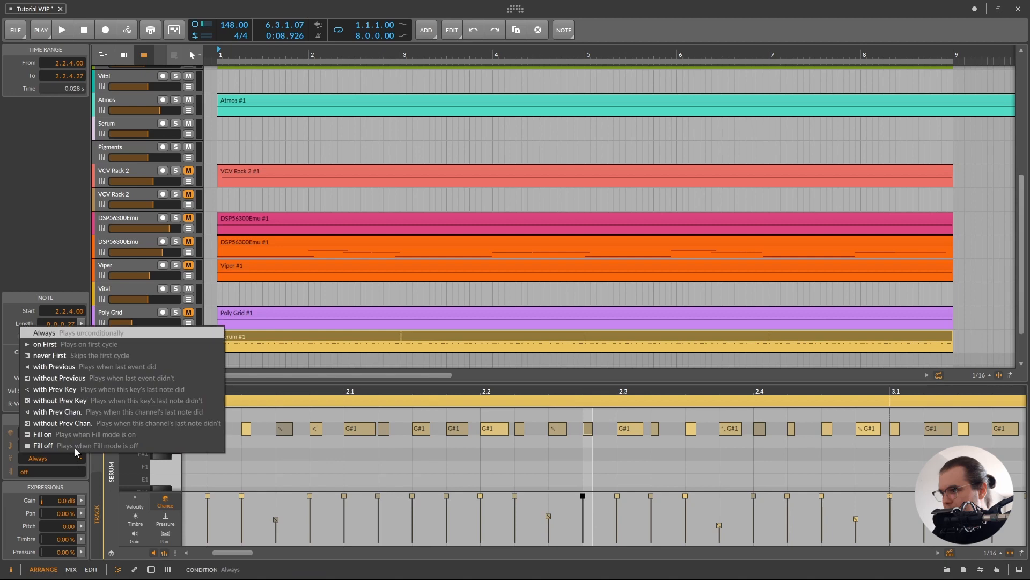
click(113, 402)
Step: Play the looped Serum clip from the start to hear how the conditional notes vary across its repetitions
scroll(390, 417, down, 2)
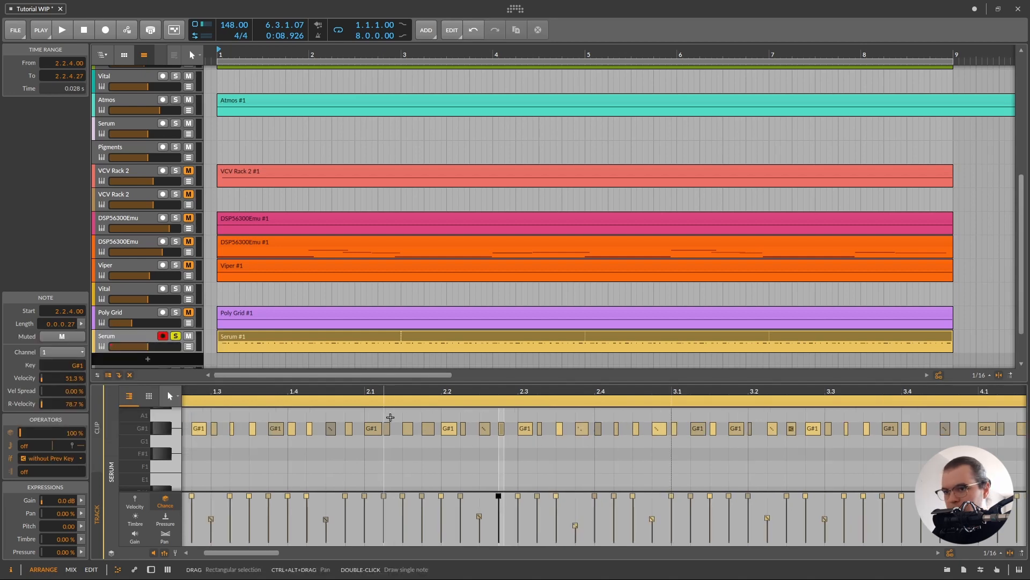
scroll(559, 467, down, 2)
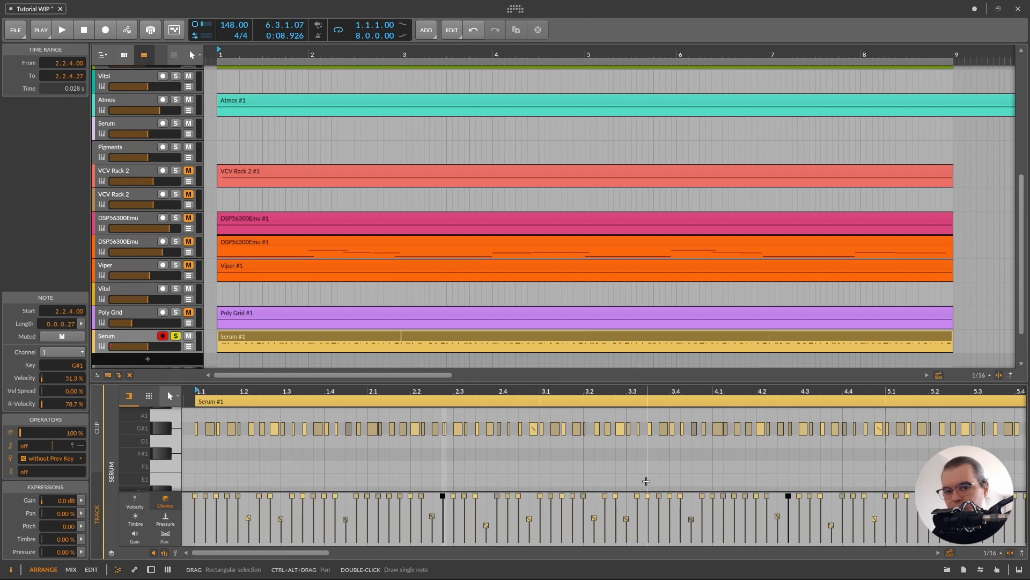
scroll(404, 284, down, 2)
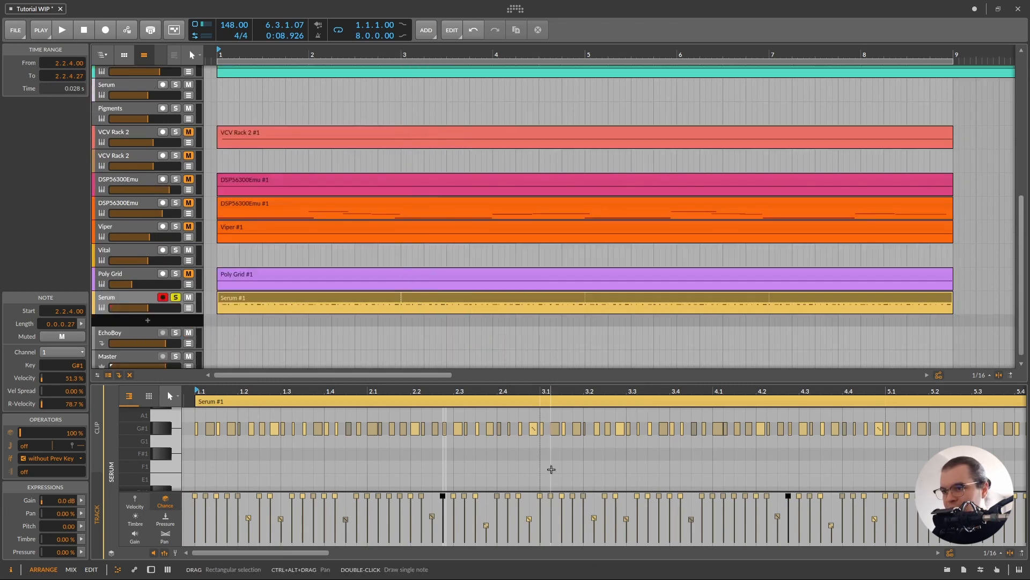
key(space)
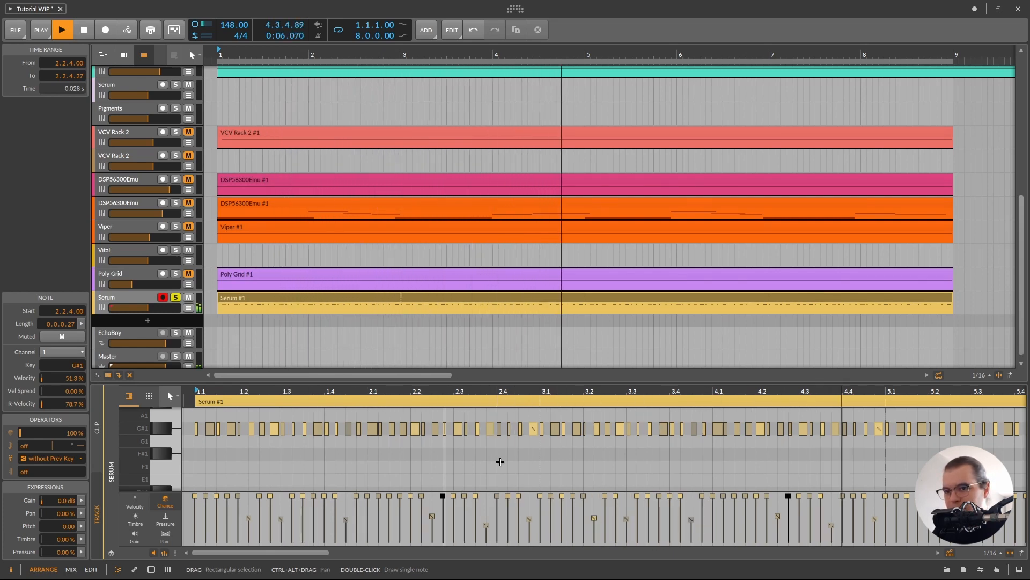
scroll(452, 466, down, 2)
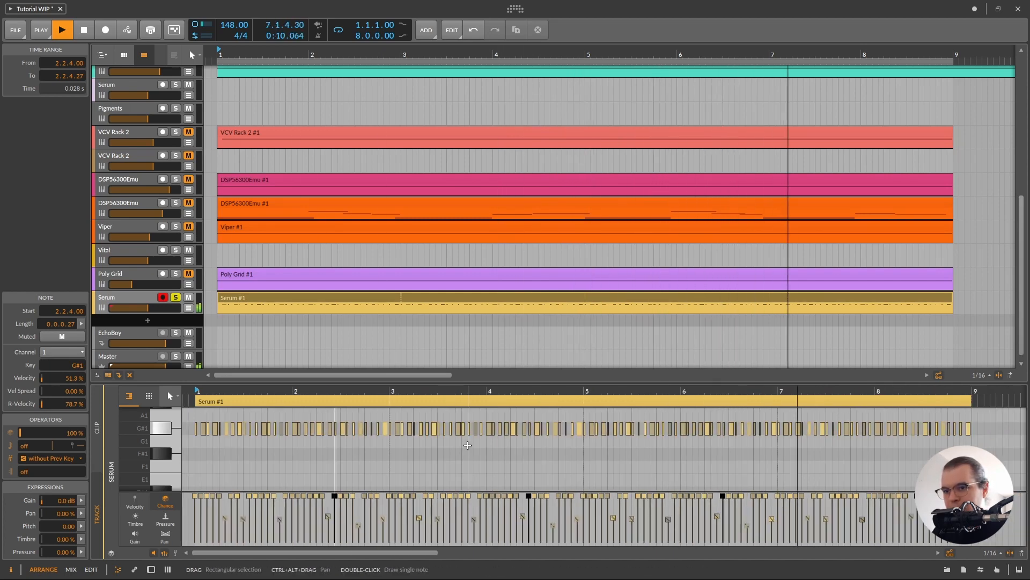
key(space)
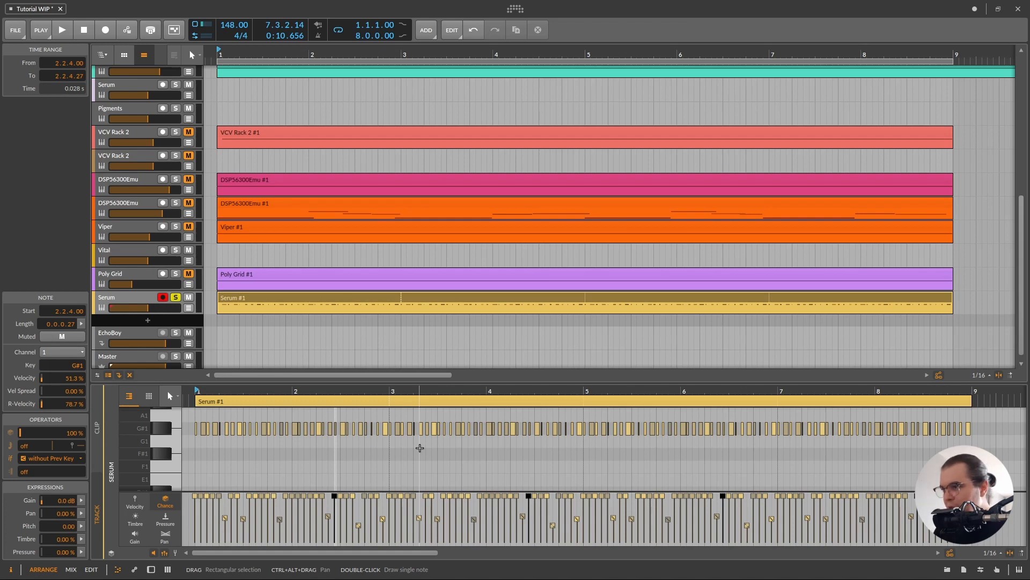
Step: Open the Serum plug-in window from the track's device chain and set the Time Warp macro to 32%
key(d)
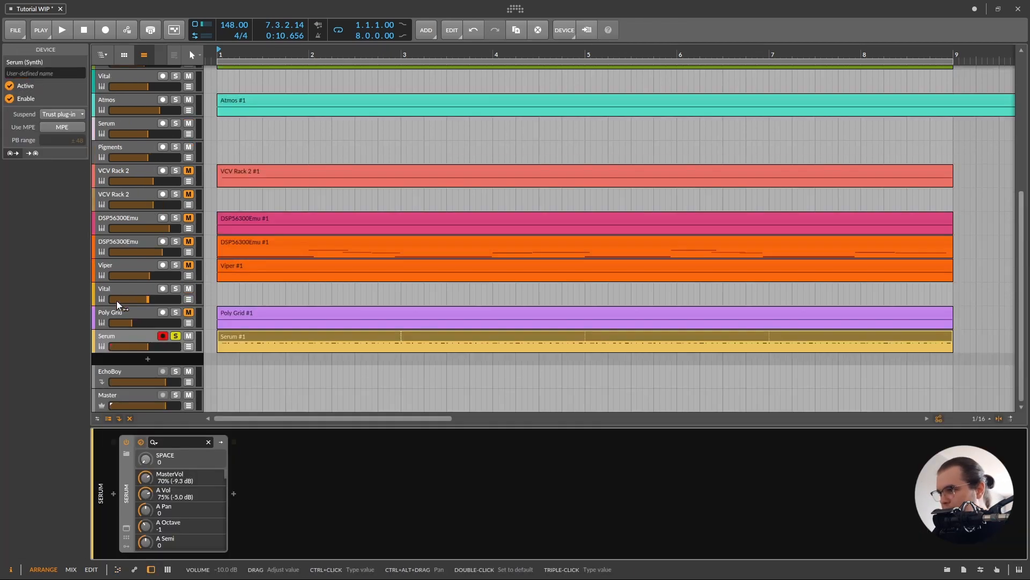
click(127, 529)
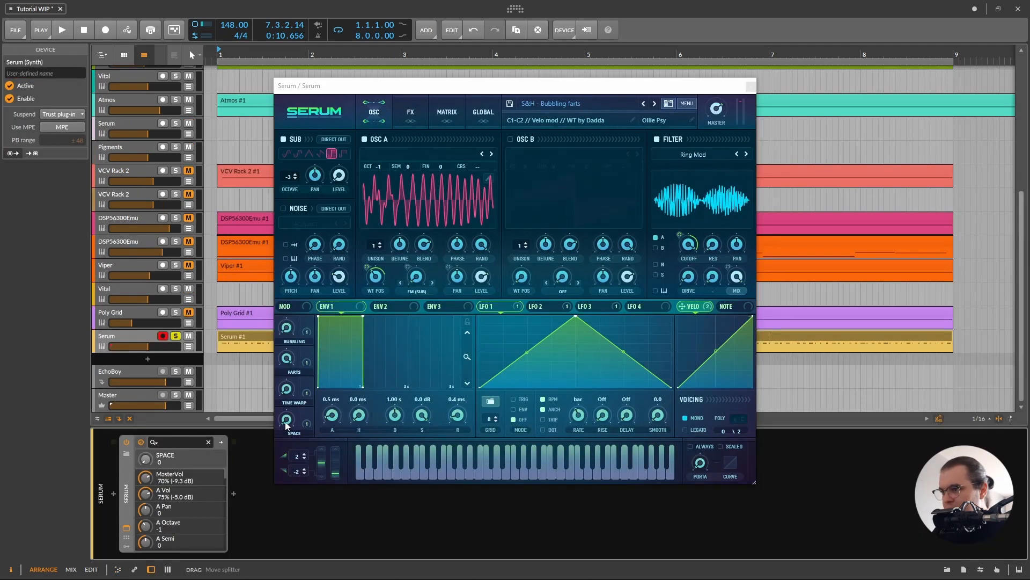
drag(286, 419, 301, 362)
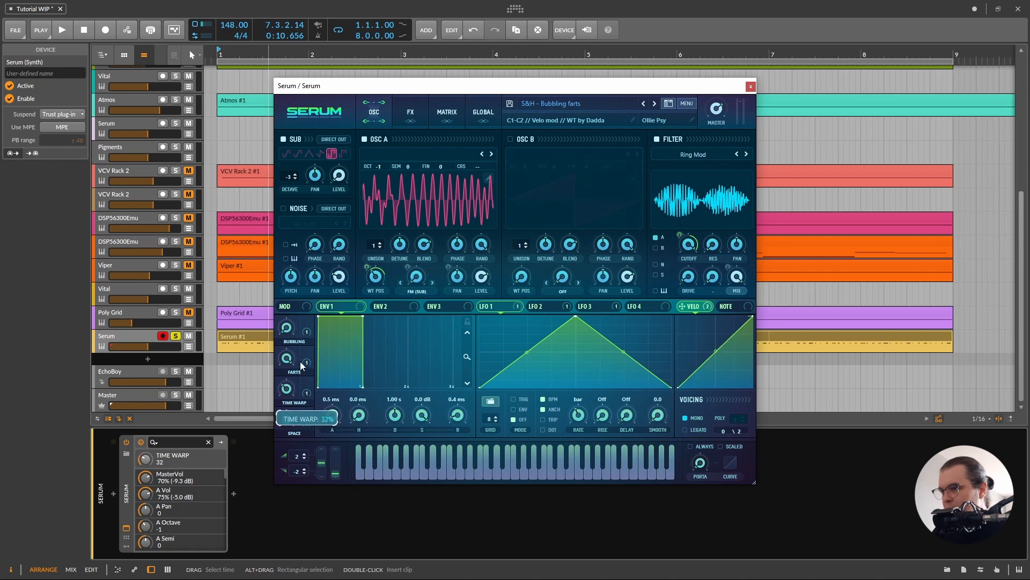
Step: Take the Serum track out of solo and raise its volume to -8.4 dB while the arrangement plays
click(176, 337)
key(space)
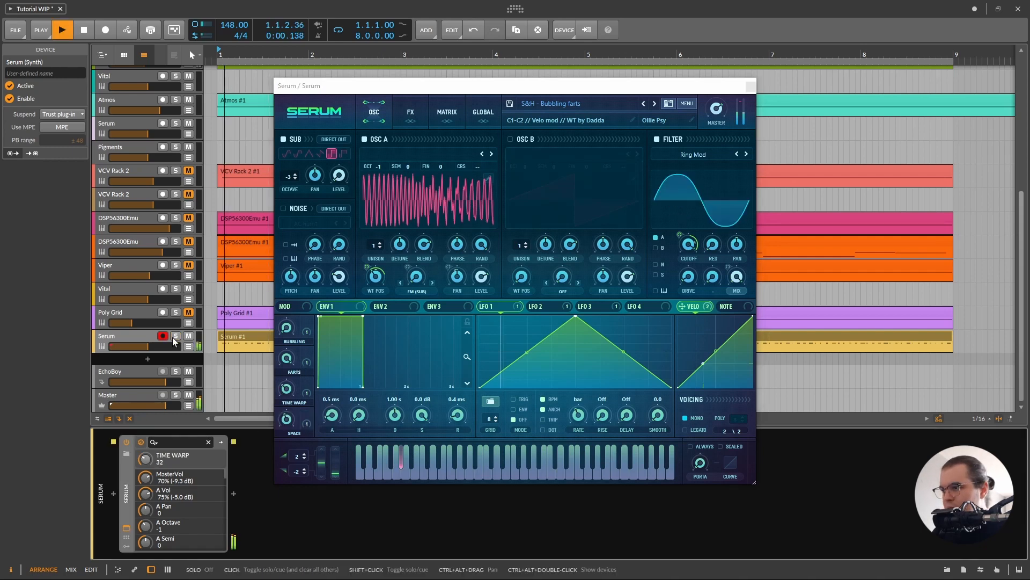
drag(148, 346, 151, 346)
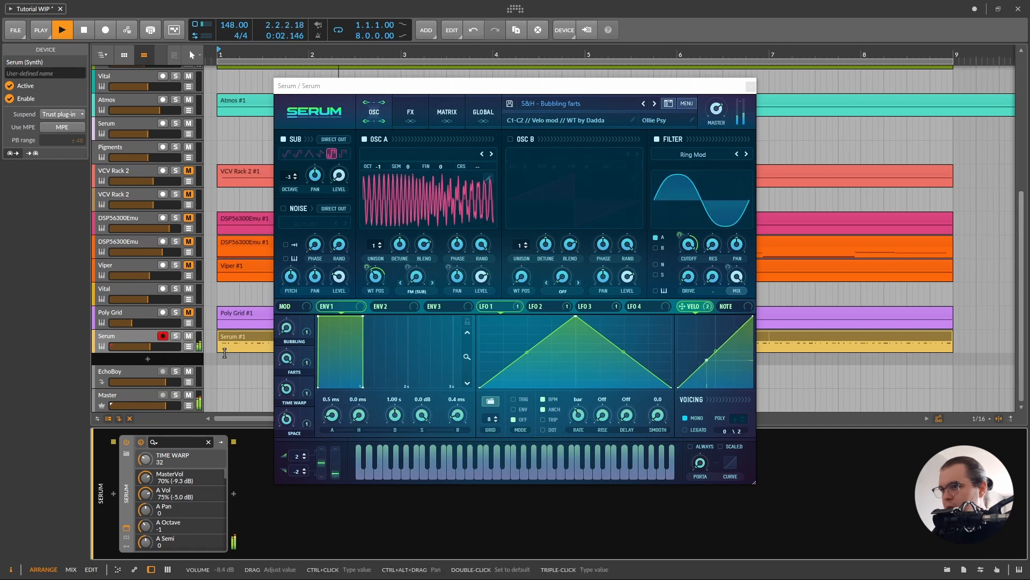
Step: Vary Serum's Bubbling, Time Warp and Farts macros during playback, bringing Bubbling from 100 down to 0, and stop playback
mouse_move(294, 374)
mouse_down()
mouse_move(279, 390)
mouse_move(288, 335)
mouse_move(281, 389)
mouse_up()
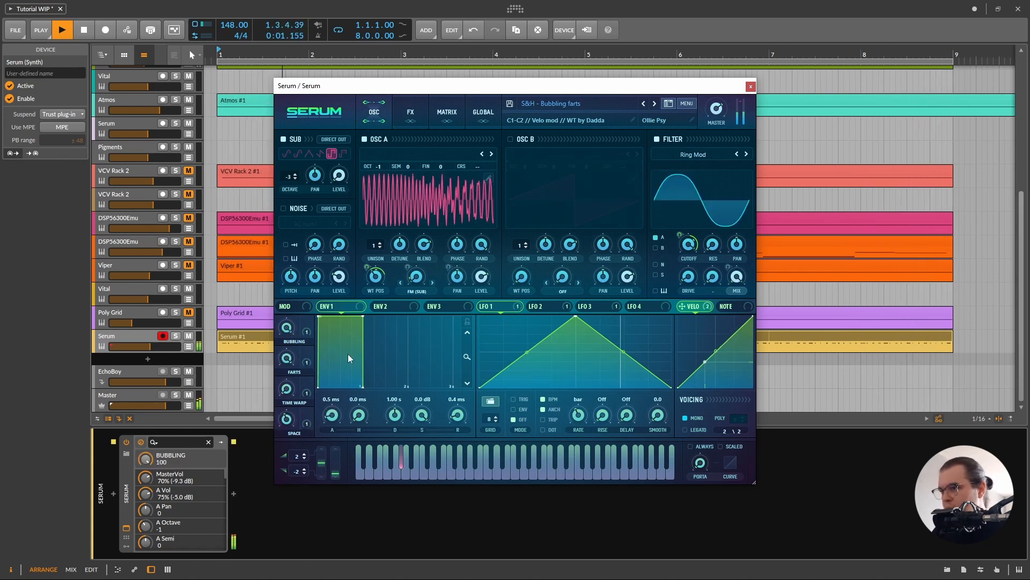
drag(287, 389, 295, 494)
drag(290, 360, 349, 245)
click(286, 329)
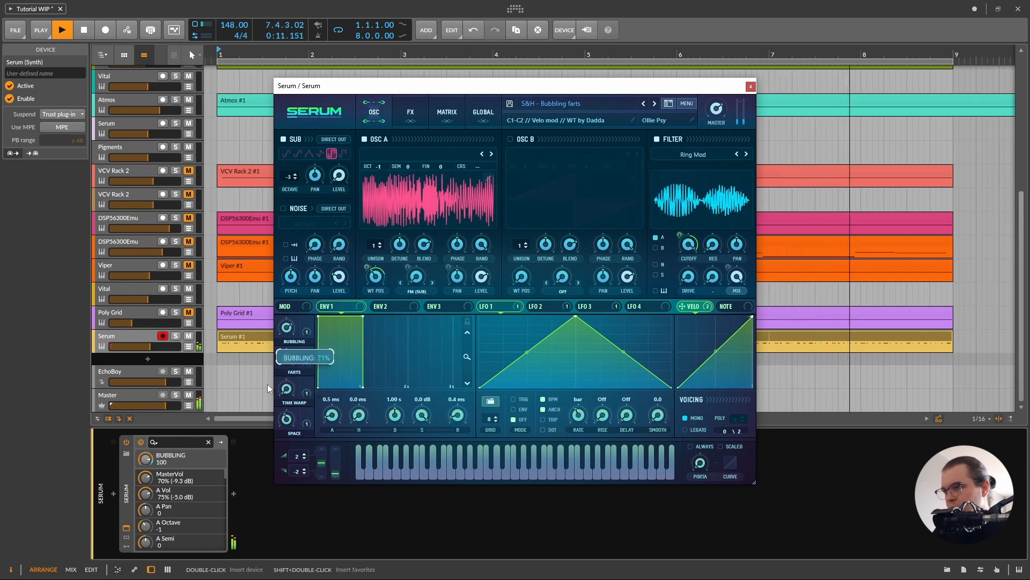
key(space)
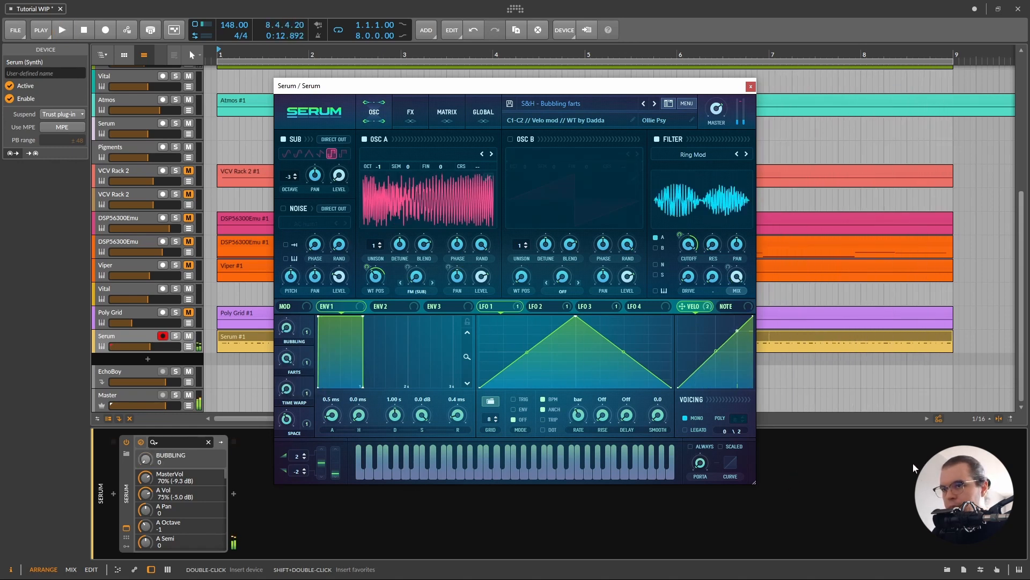